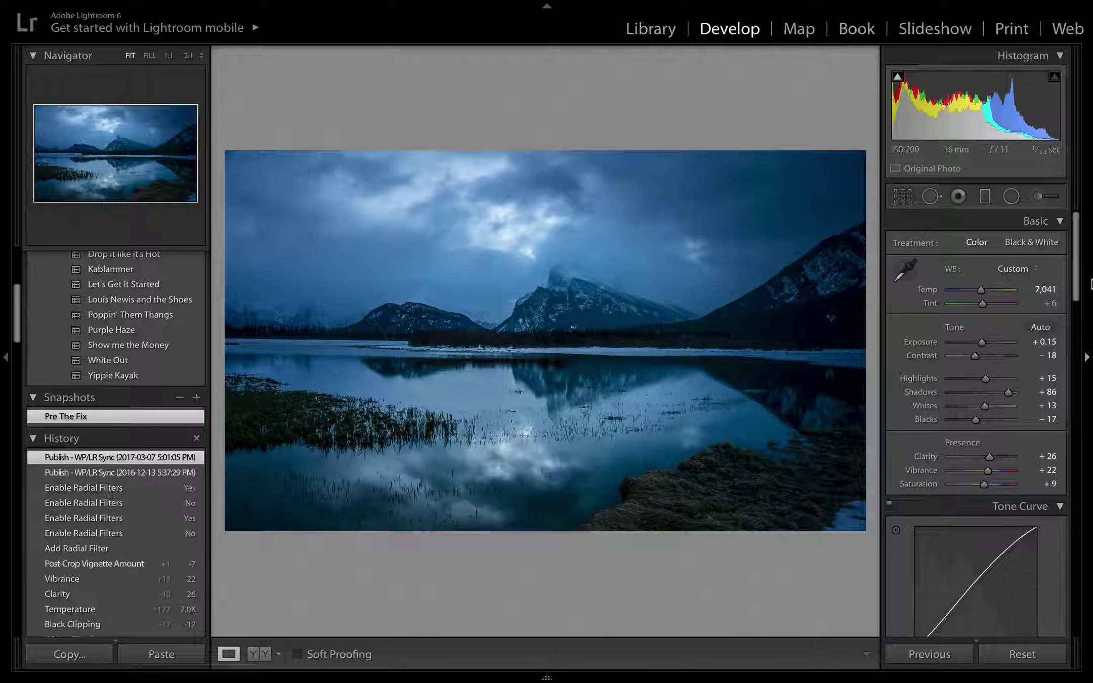
Collapse the left Navigator/Presets/History panels with F7 to enlarge the lake photo
key(F7)
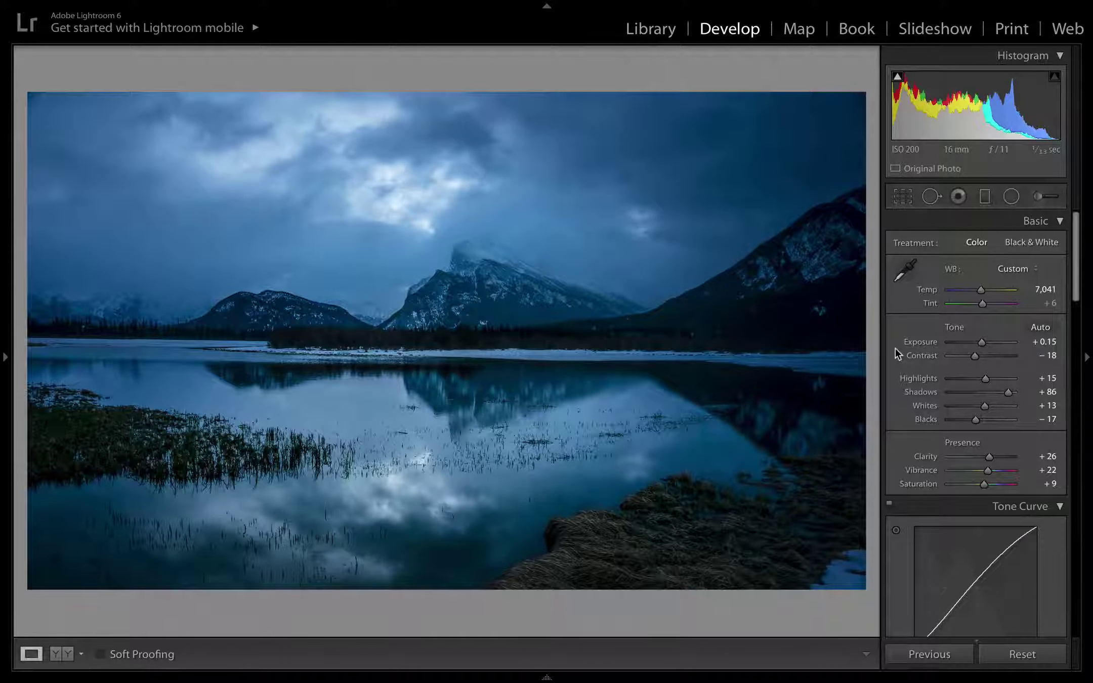
Compare the original and edited photo side by side, then return to the single edited view
key(y)
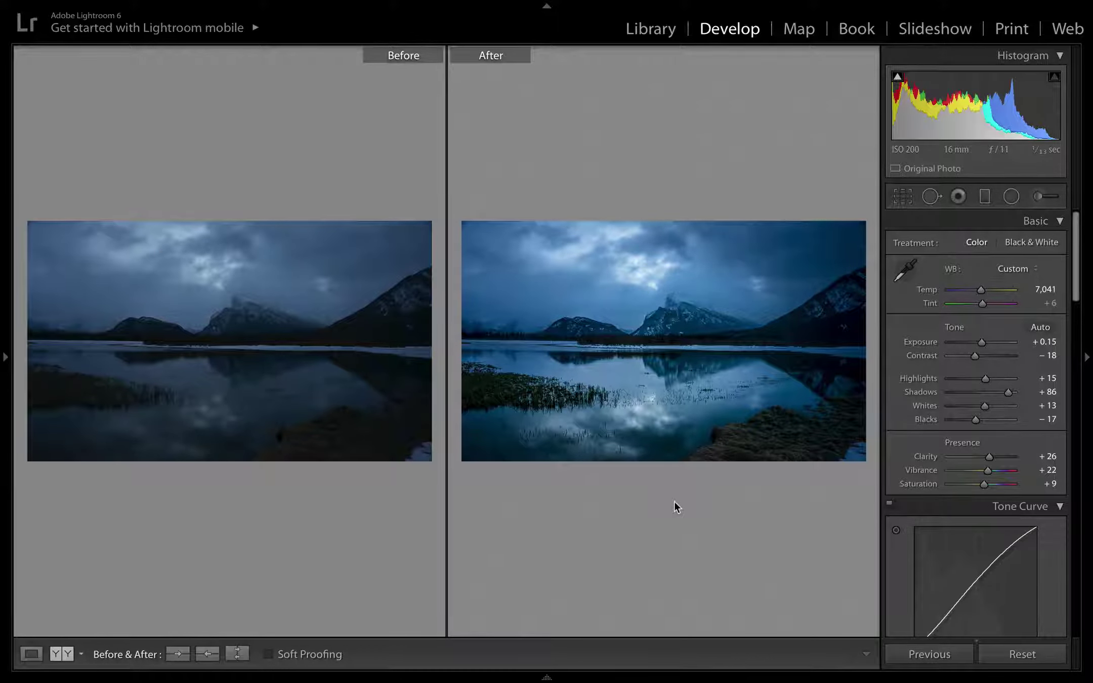
key(y)
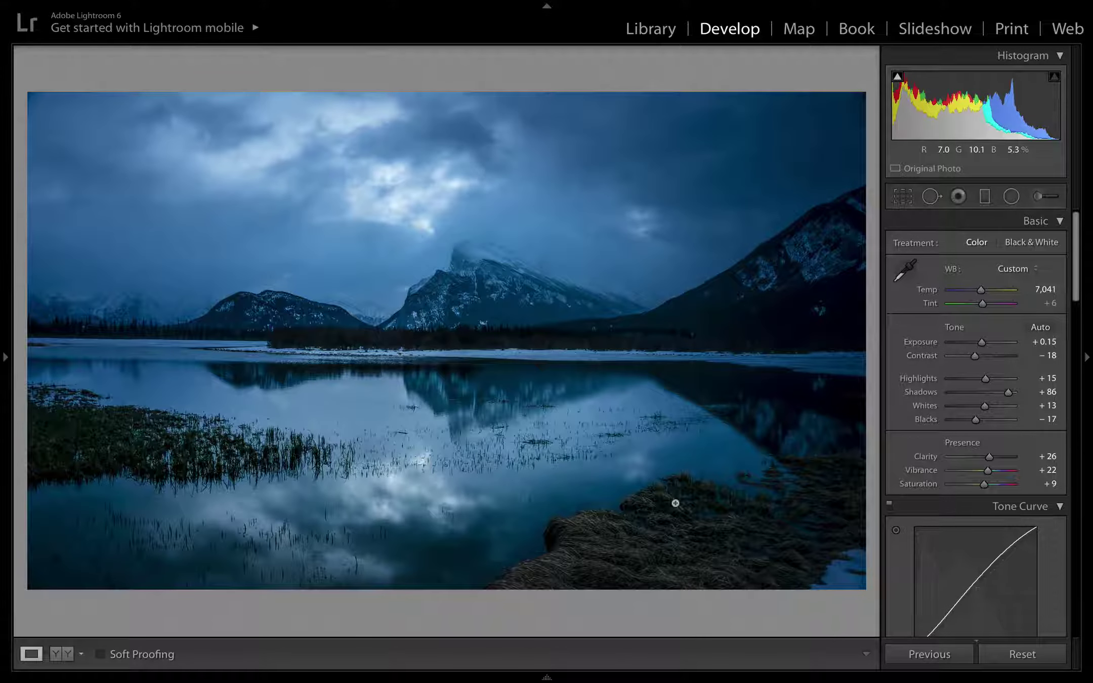
Reset all edits, then crop a strip off the photo's bottom and top
click(1015, 656)
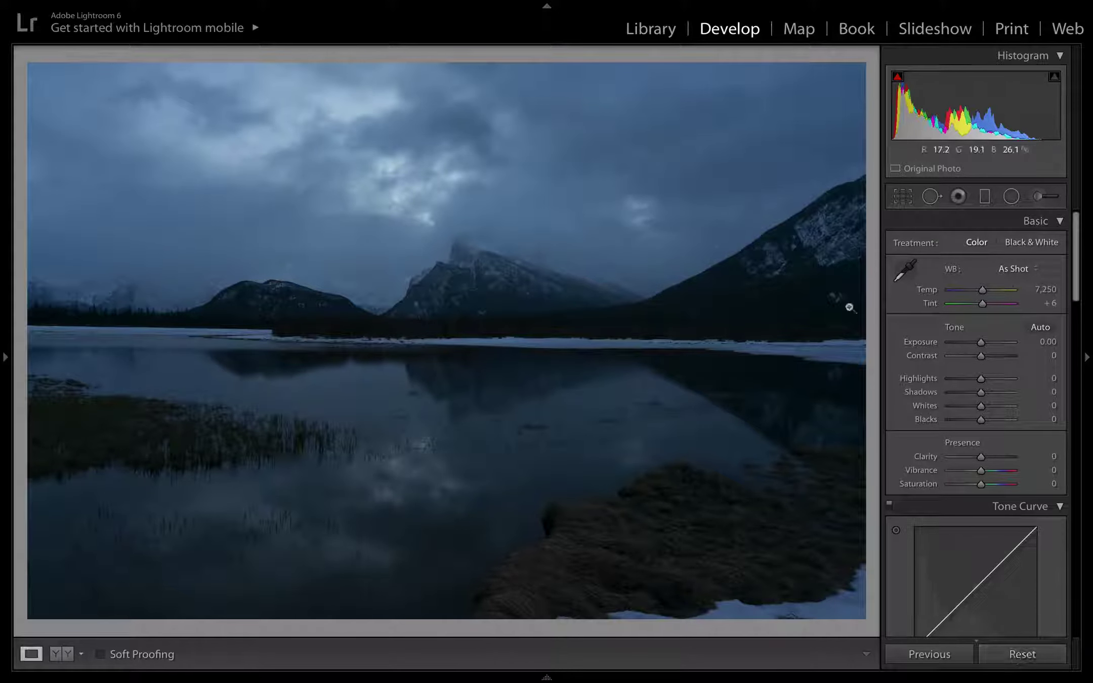
click(902, 198)
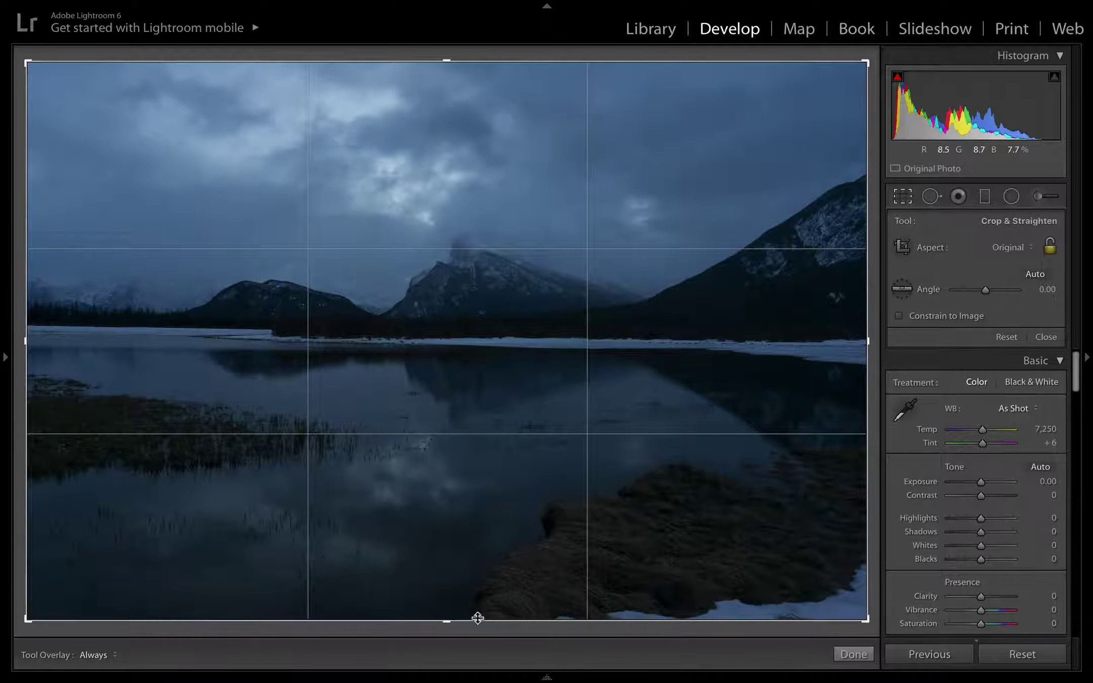
drag(450, 625, 449, 605)
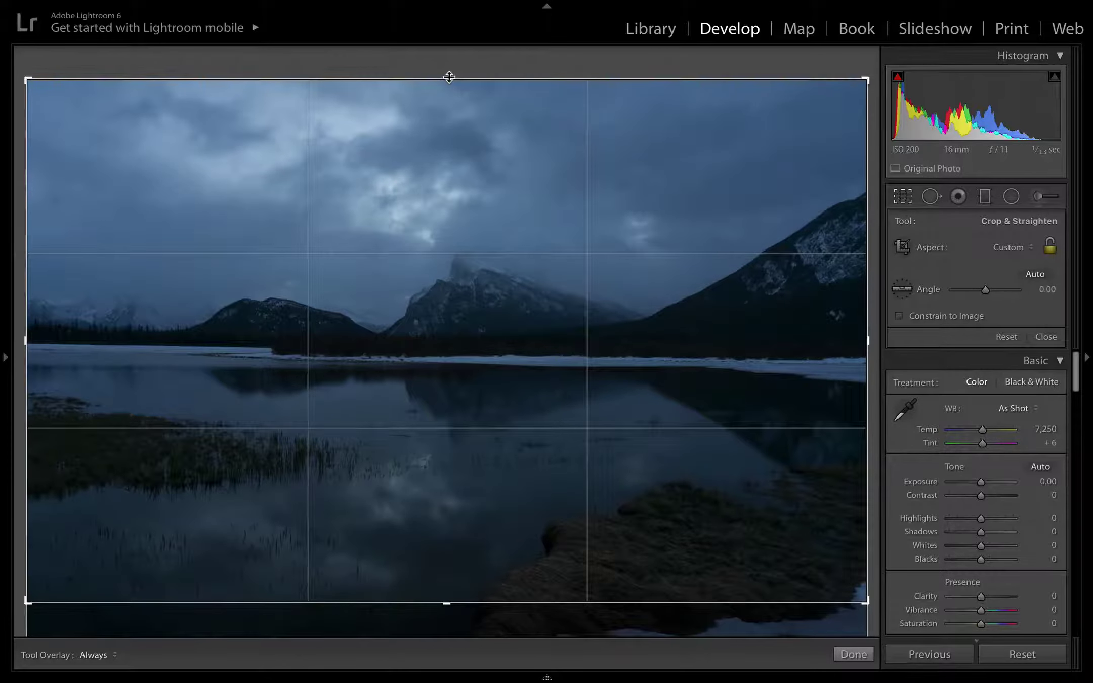
drag(449, 77, 449, 95)
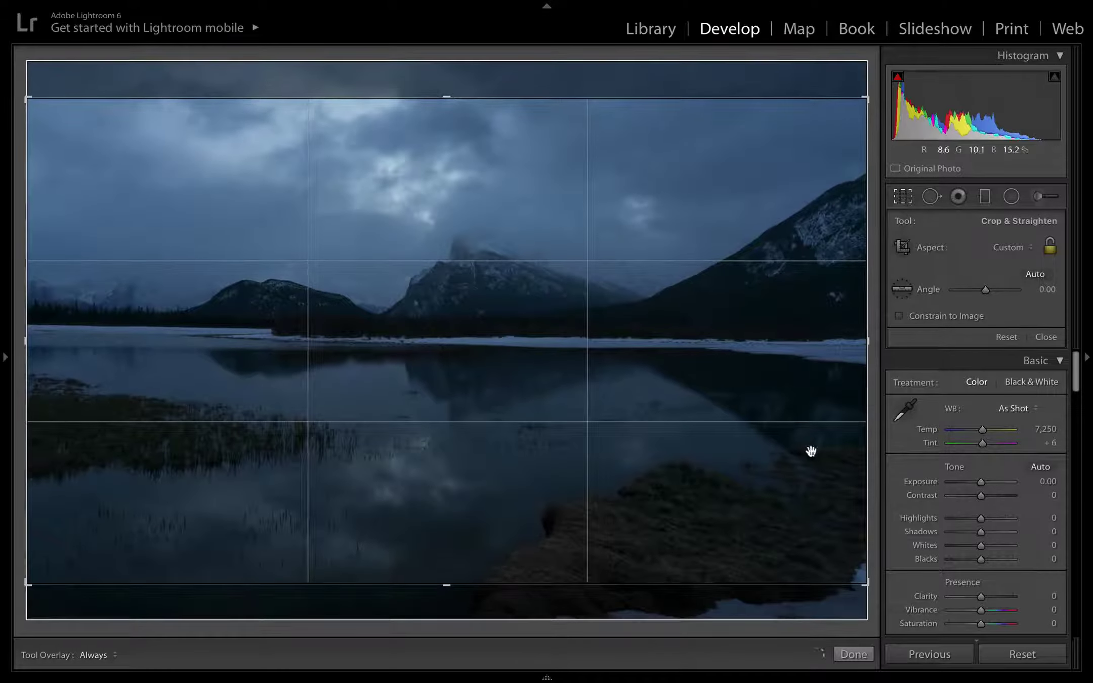
click(854, 654)
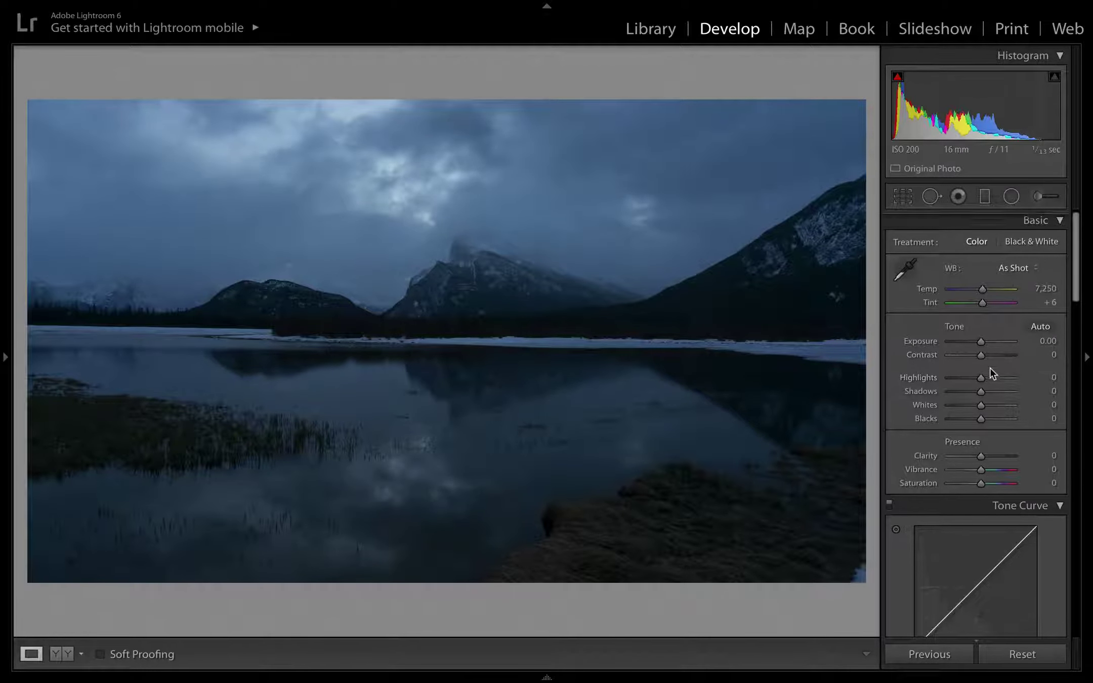
In the Basic panel, raise Exposure to +0.30 and lower Contrast to -21
scroll(990, 369, down, 1)
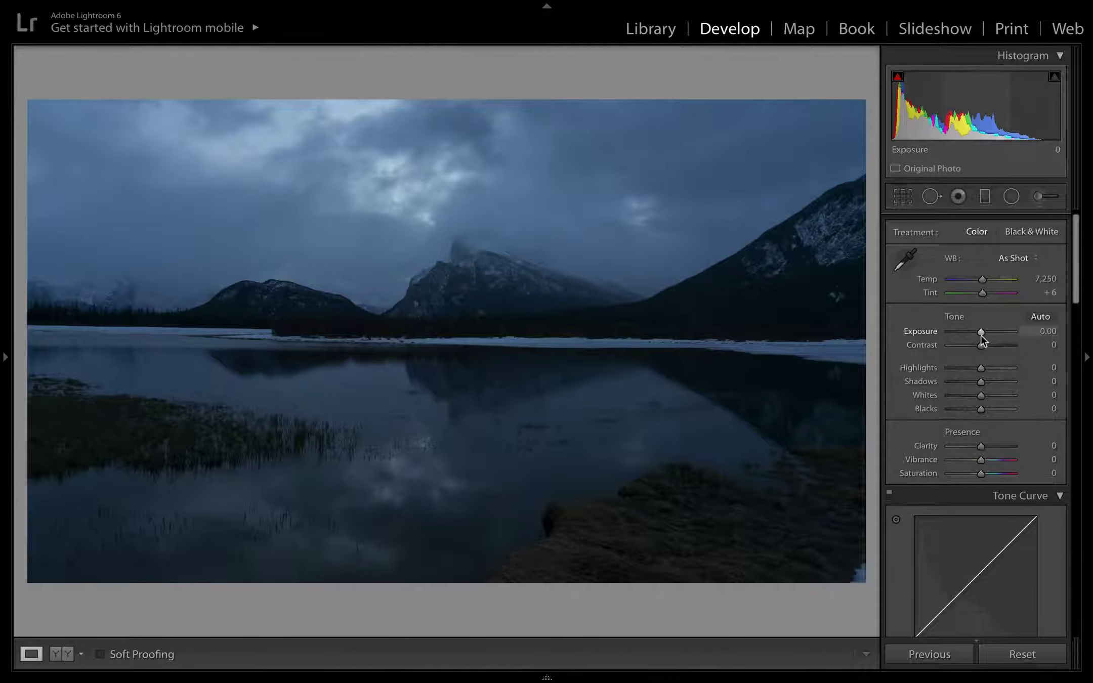
drag(981, 335, 983, 335)
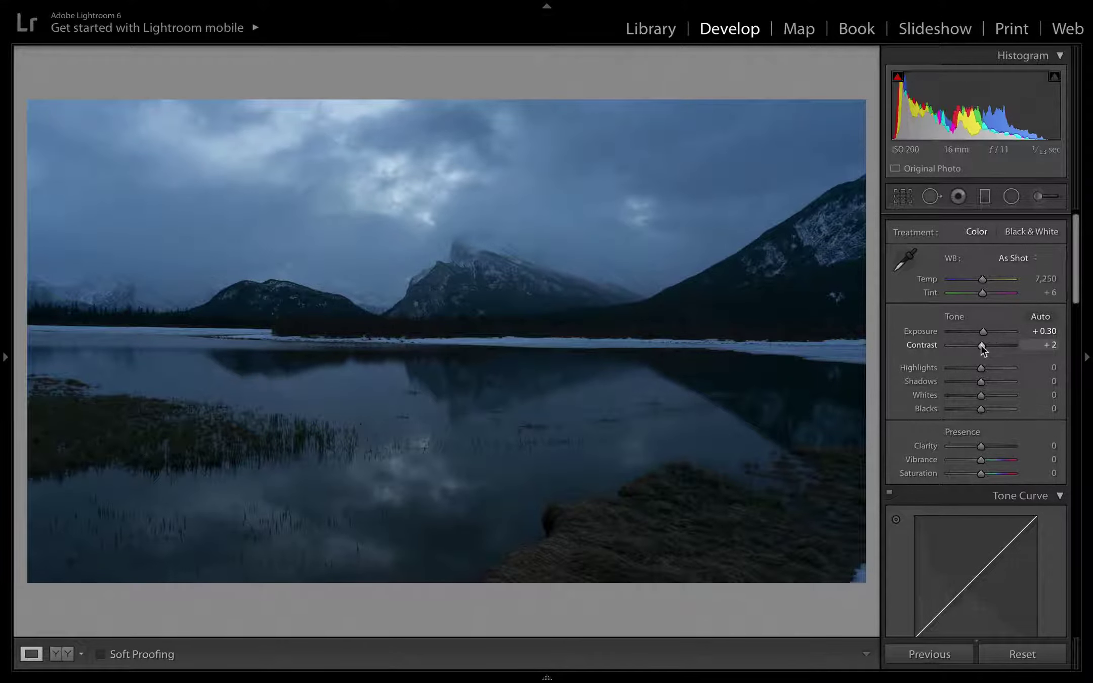
drag(980, 346, 977, 345)
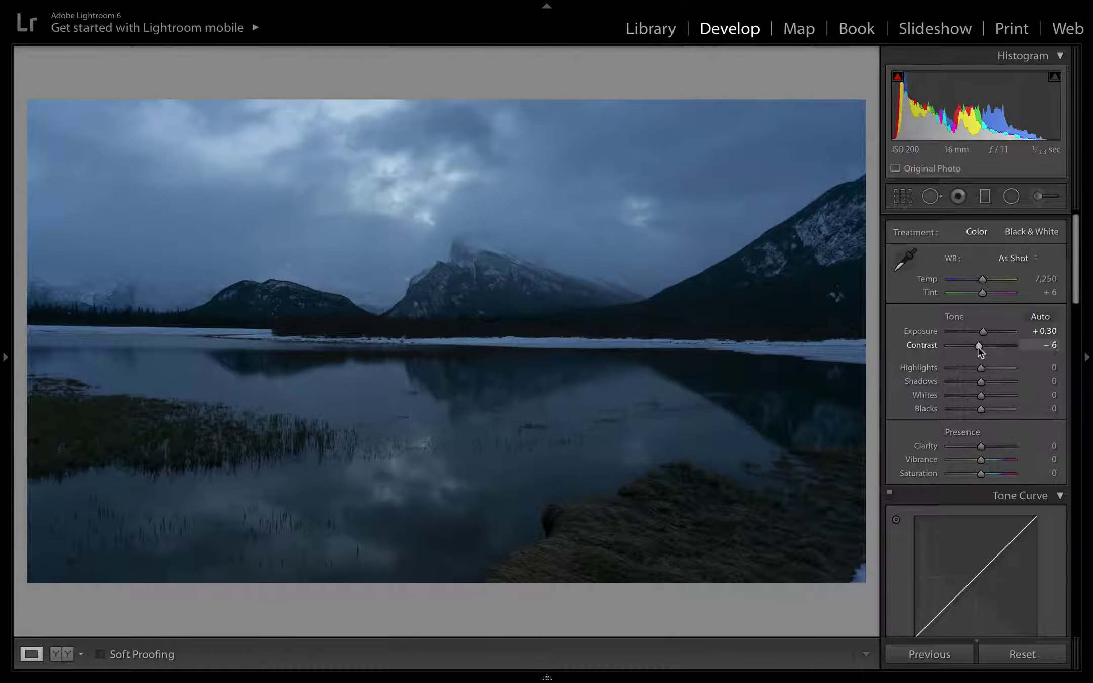
drag(978, 347, 974, 345)
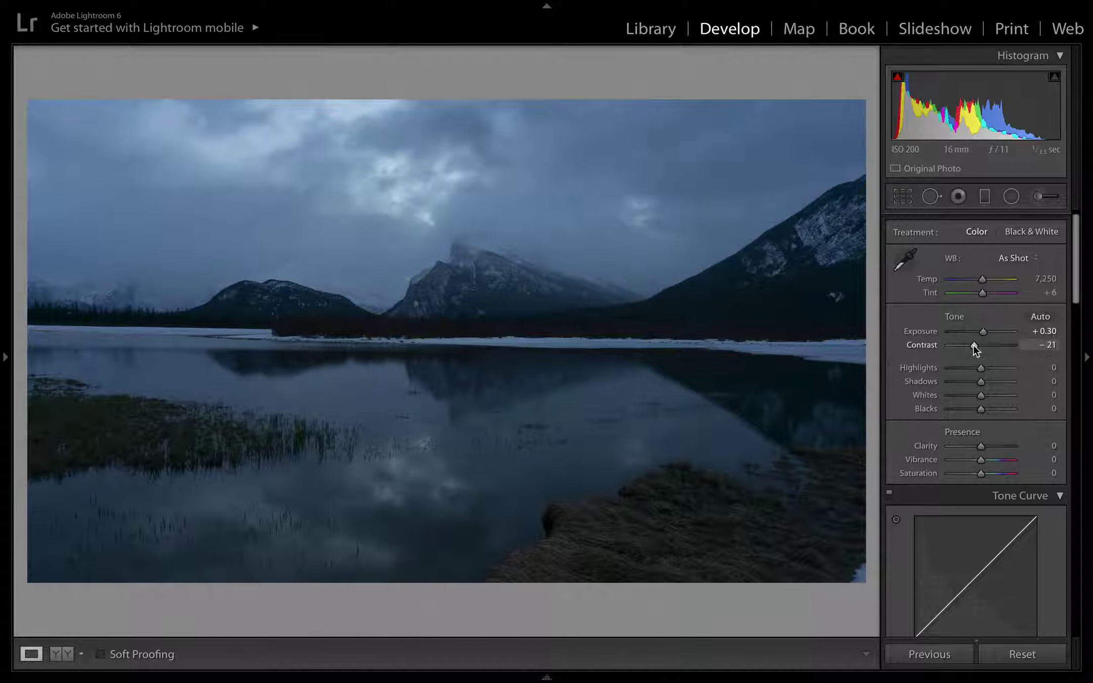
scroll(974, 363, down, 1)
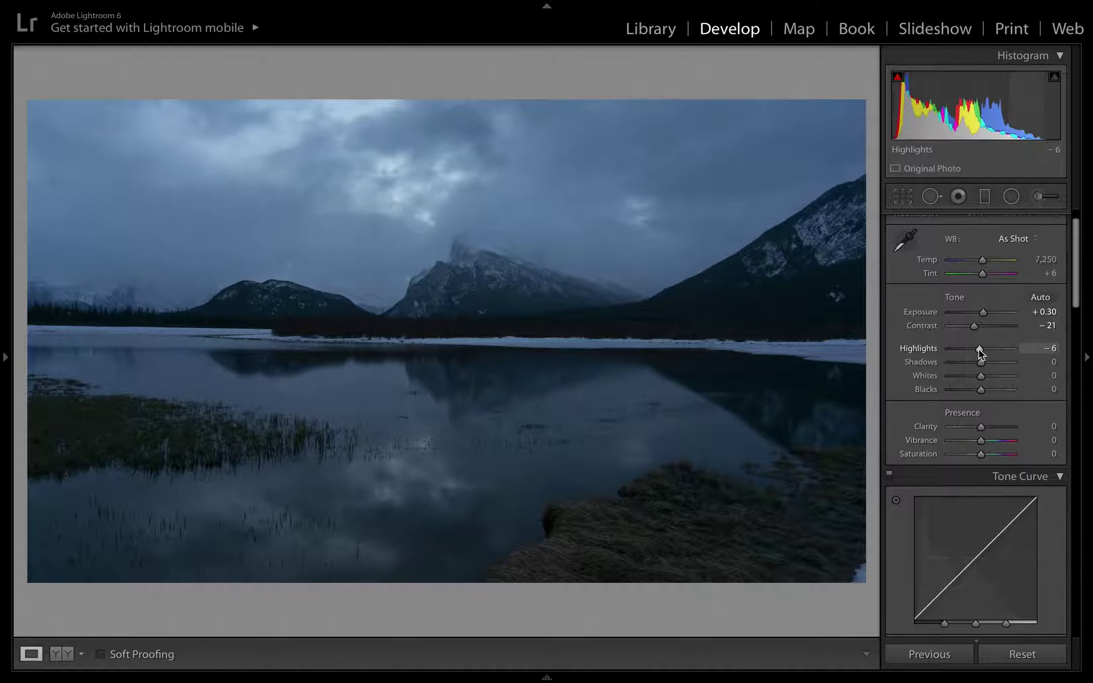
Set Highlights to +24 and Shadows to +86
mouse_move(979, 349)
mouse_down()
mouse_move(966, 348)
mouse_move(1007, 348)
mouse_move(987, 348)
mouse_up()
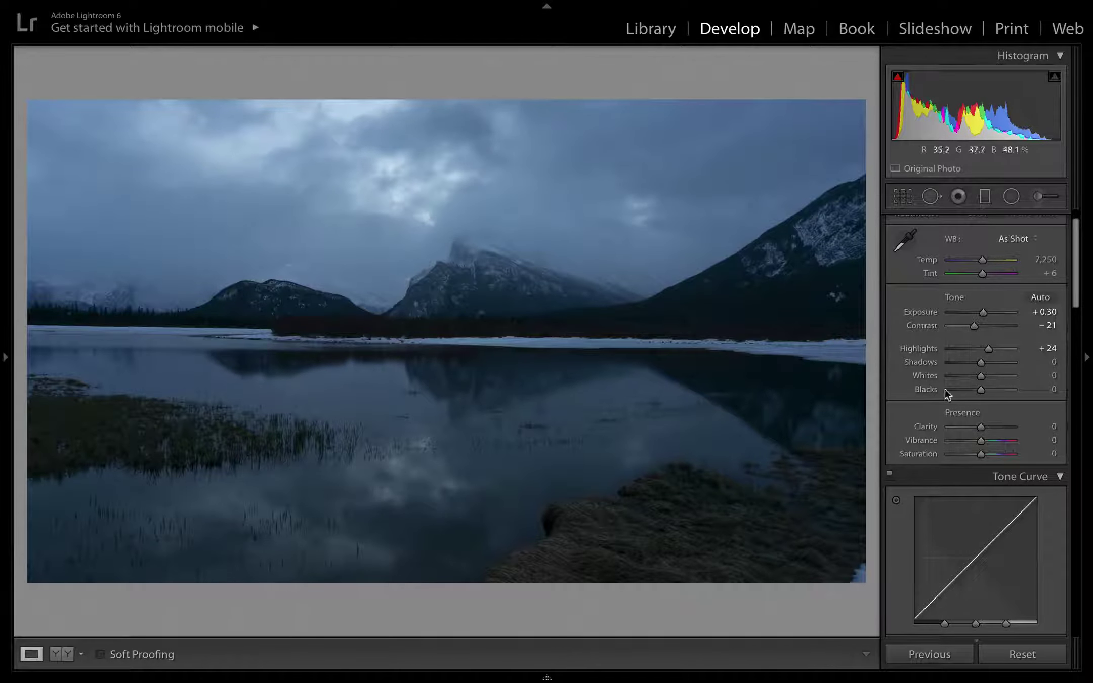
scroll(1006, 380, down, 2)
drag(980, 346, 963, 344)
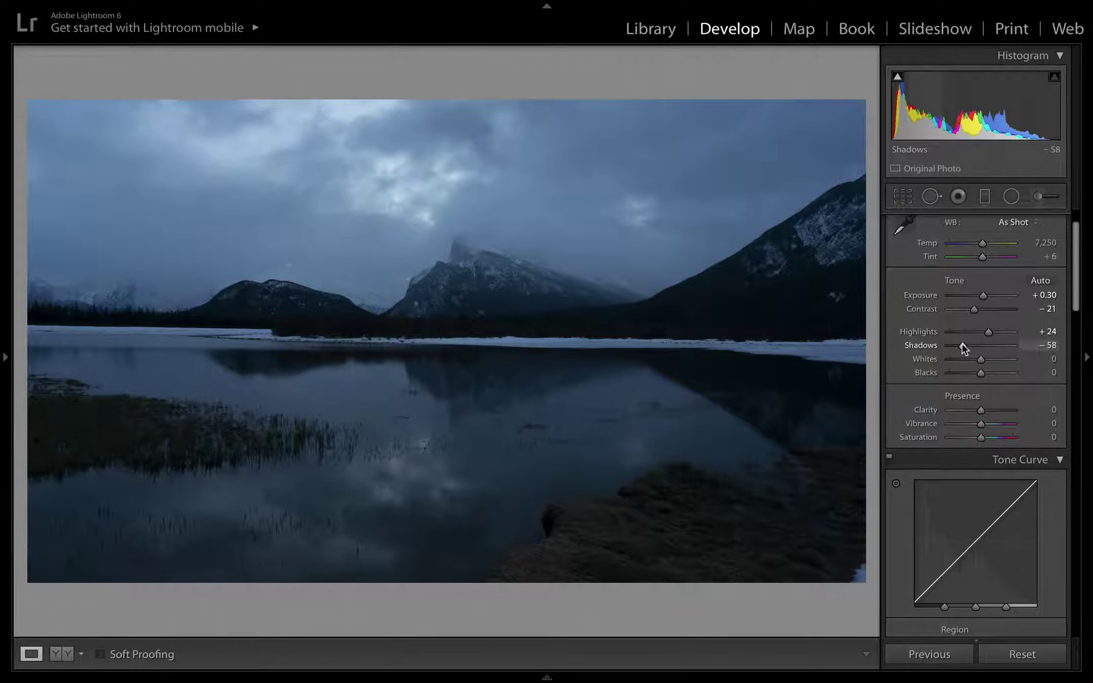
drag(962, 344, 1010, 346)
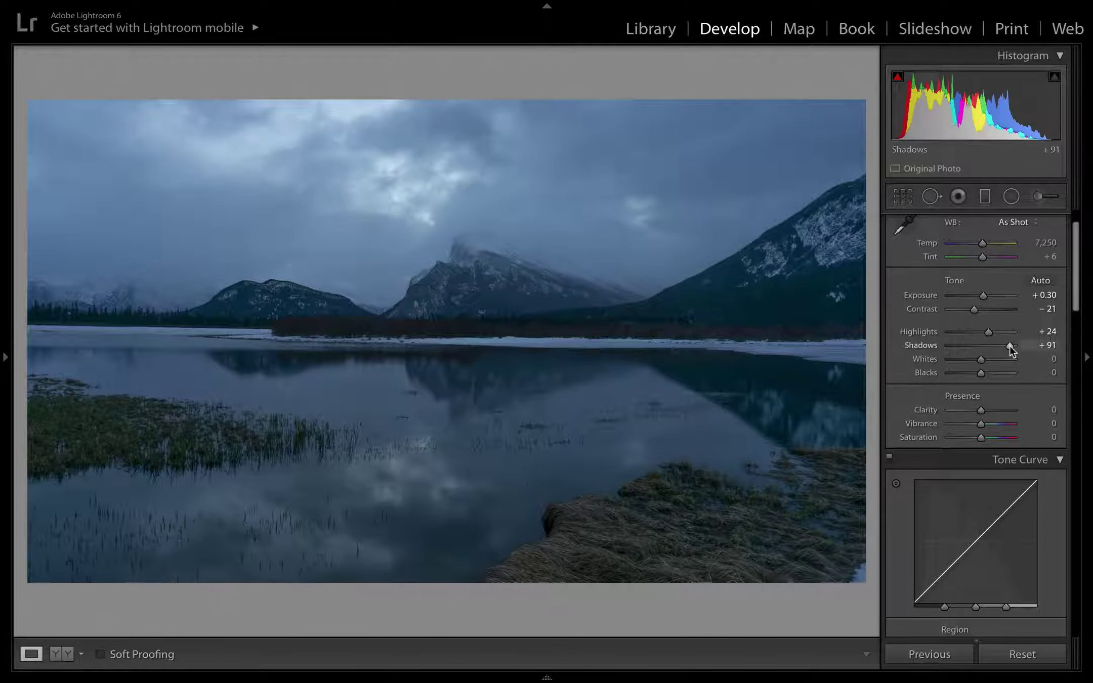
drag(1010, 346, 1007, 345)
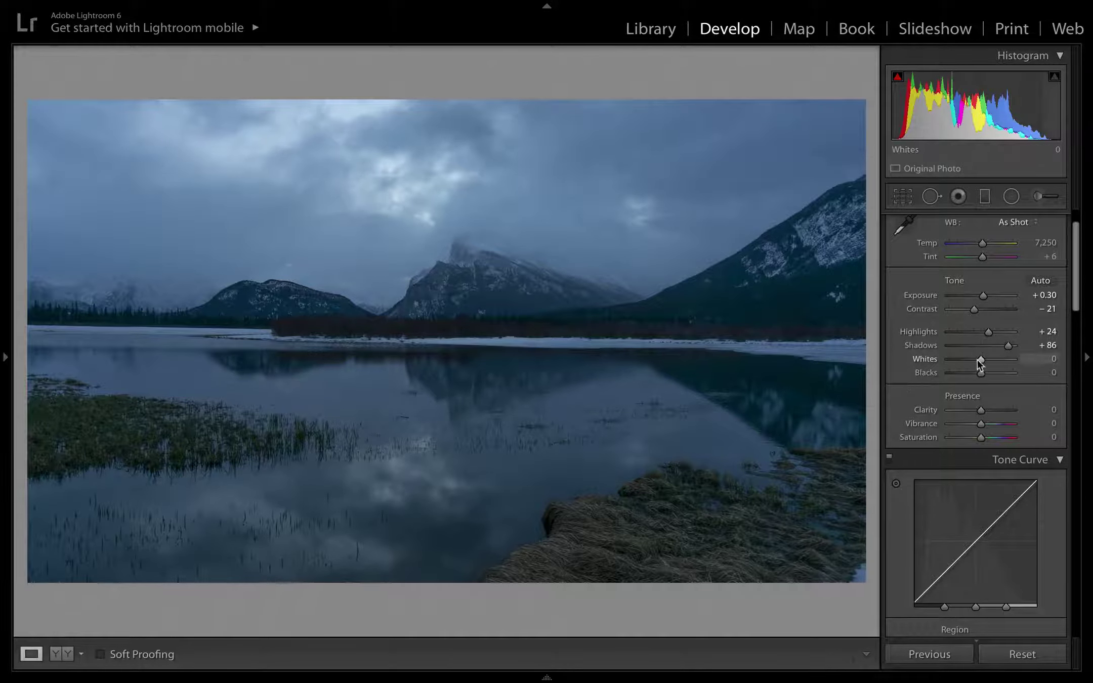
Raise Whites to +29 and deepen Blacks to -20
drag(982, 360, 986, 360)
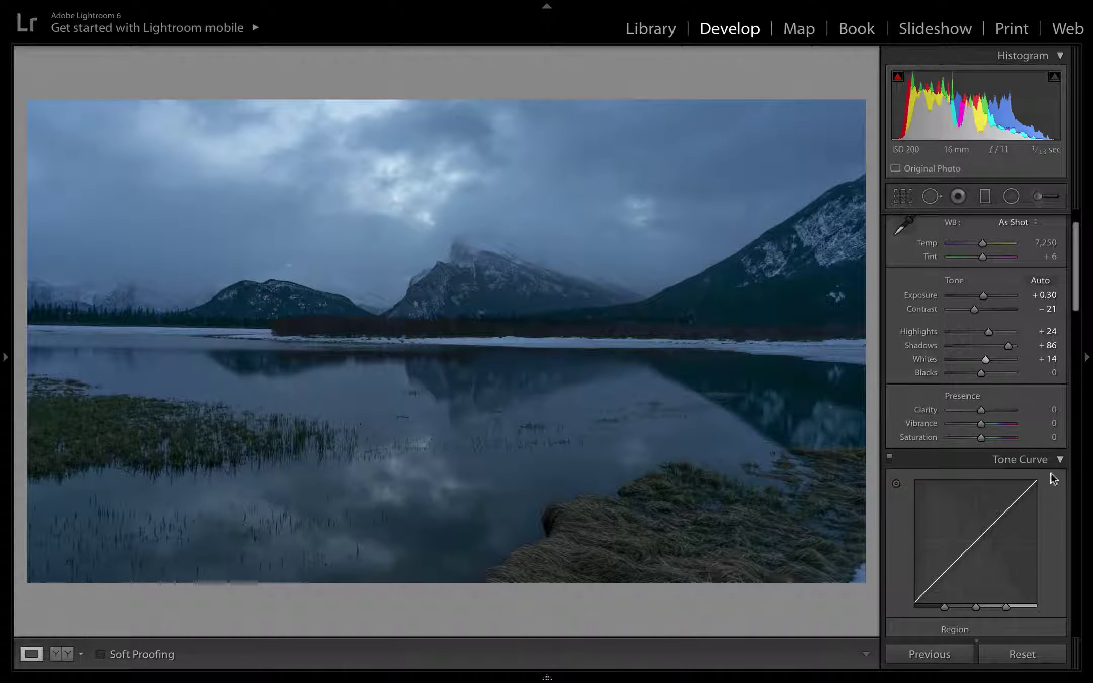
drag(984, 362, 988, 361)
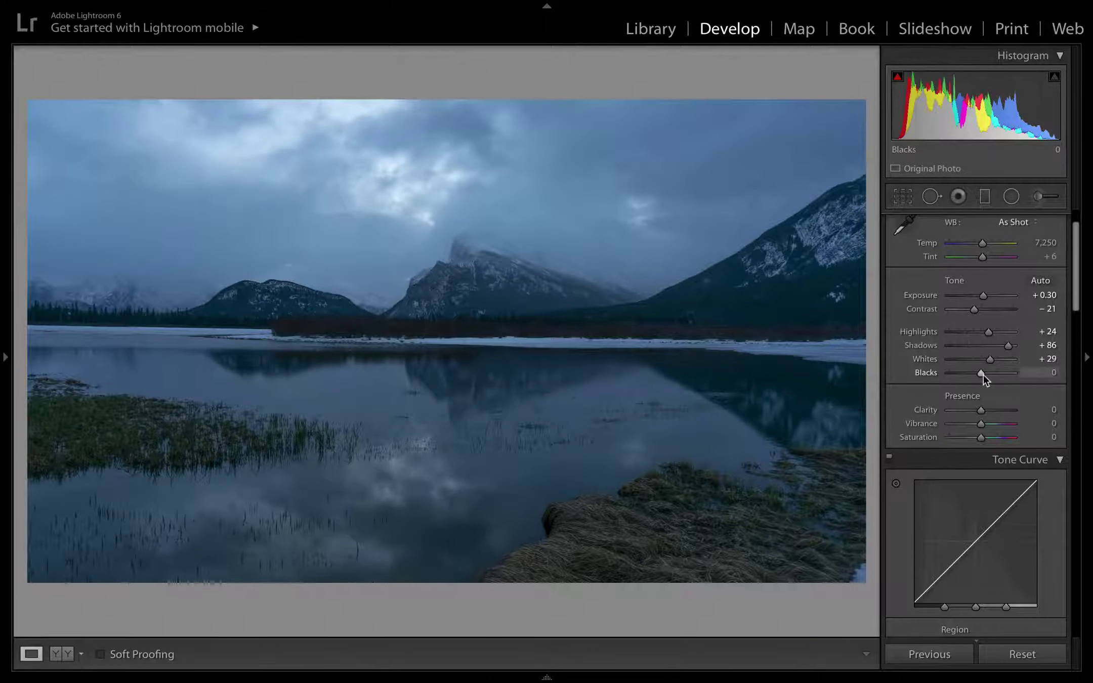
click(983, 375)
drag(982, 375, 976, 375)
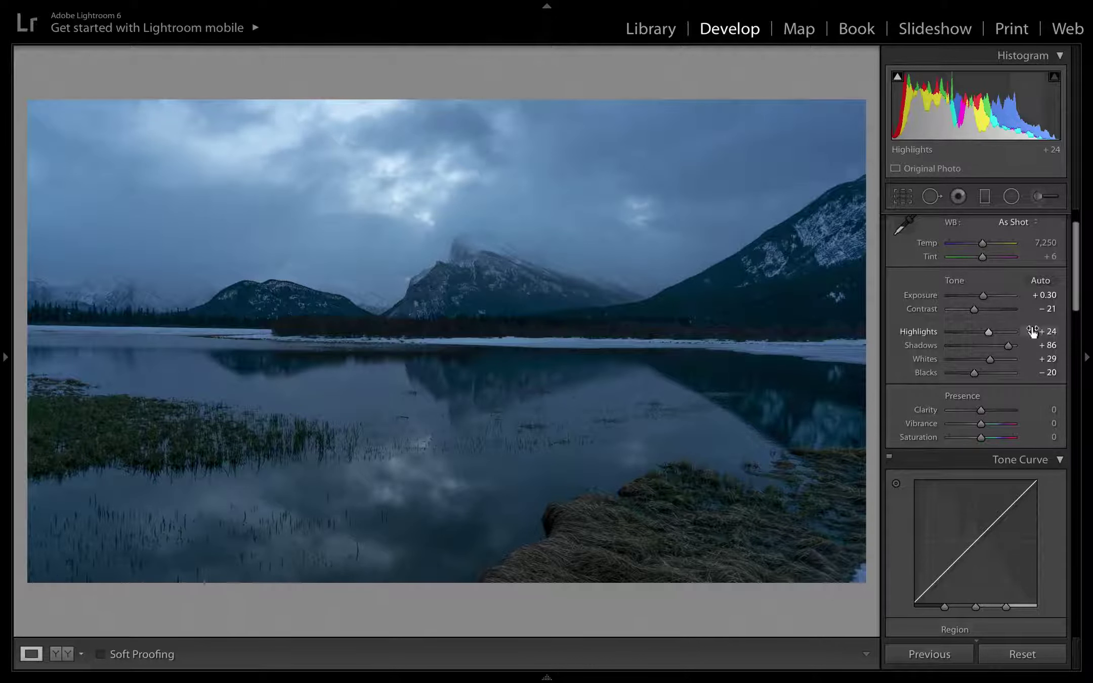
In Presence, set Clarity +36, Vibrance +27 and Saturation +9
scroll(1032, 331, down, 2)
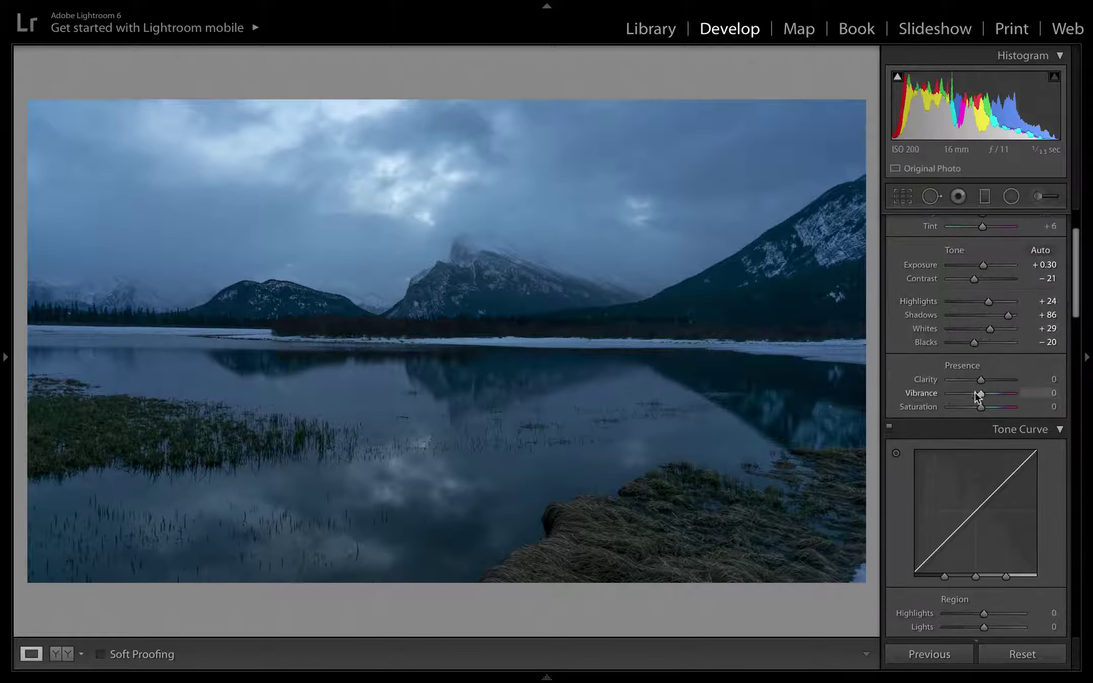
mouse_move(982, 382)
mouse_down()
mouse_move(1003, 377)
mouse_move(982, 379)
mouse_move(994, 379)
mouse_up()
scroll(994, 379, down, 1)
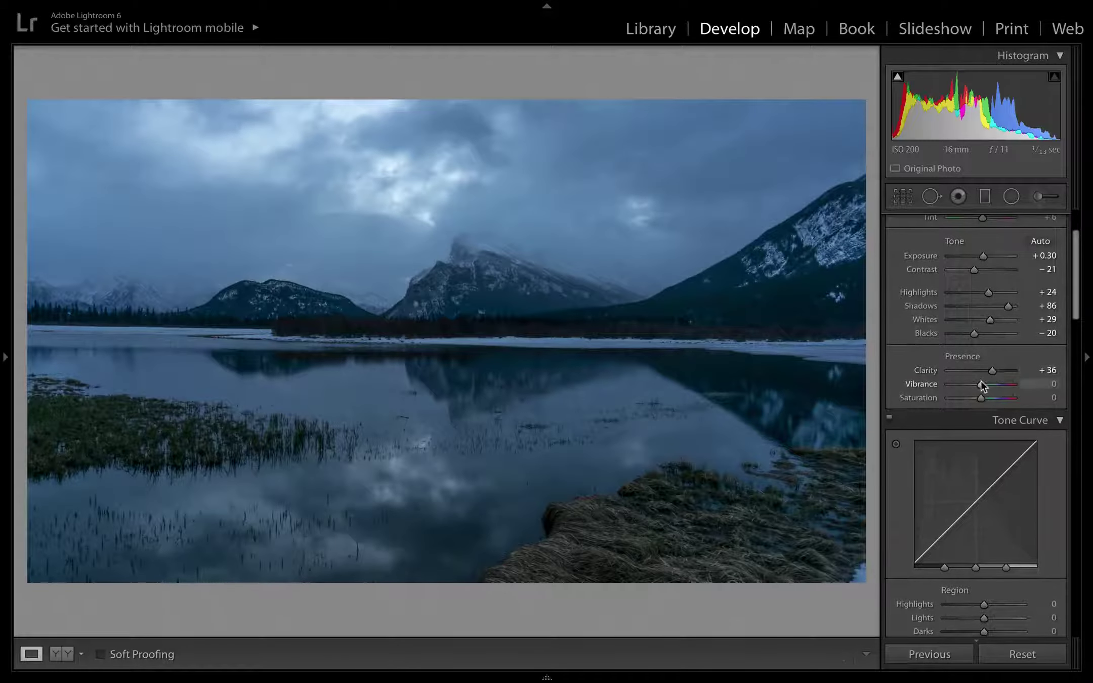
scroll(980, 382, down, 1)
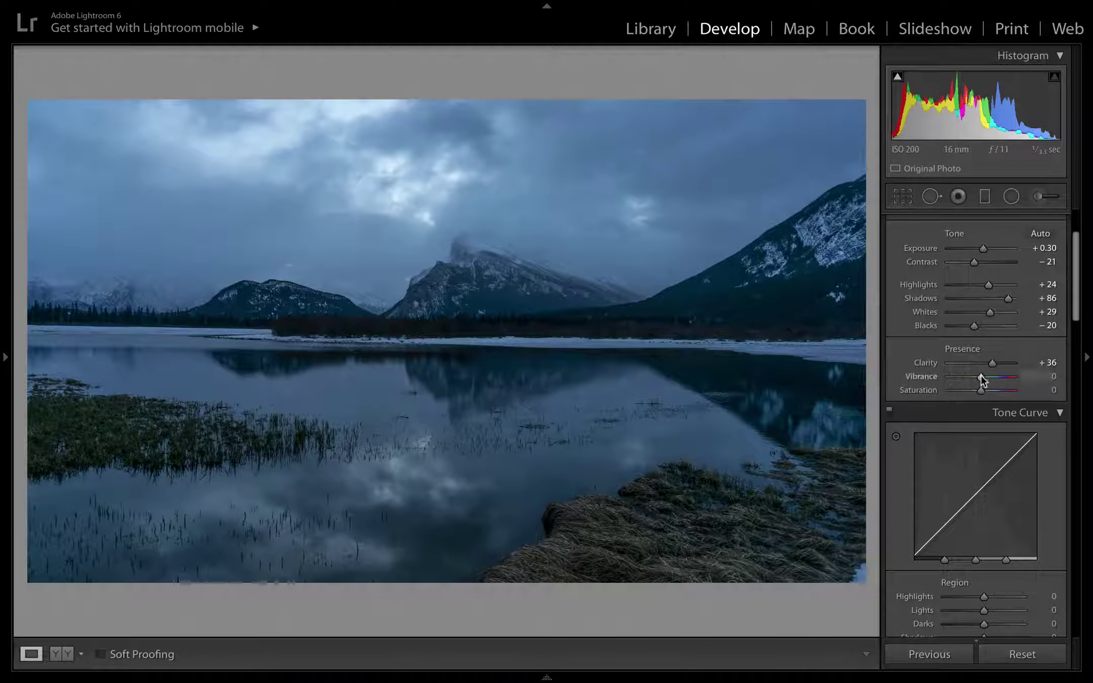
drag(980, 376, 990, 376)
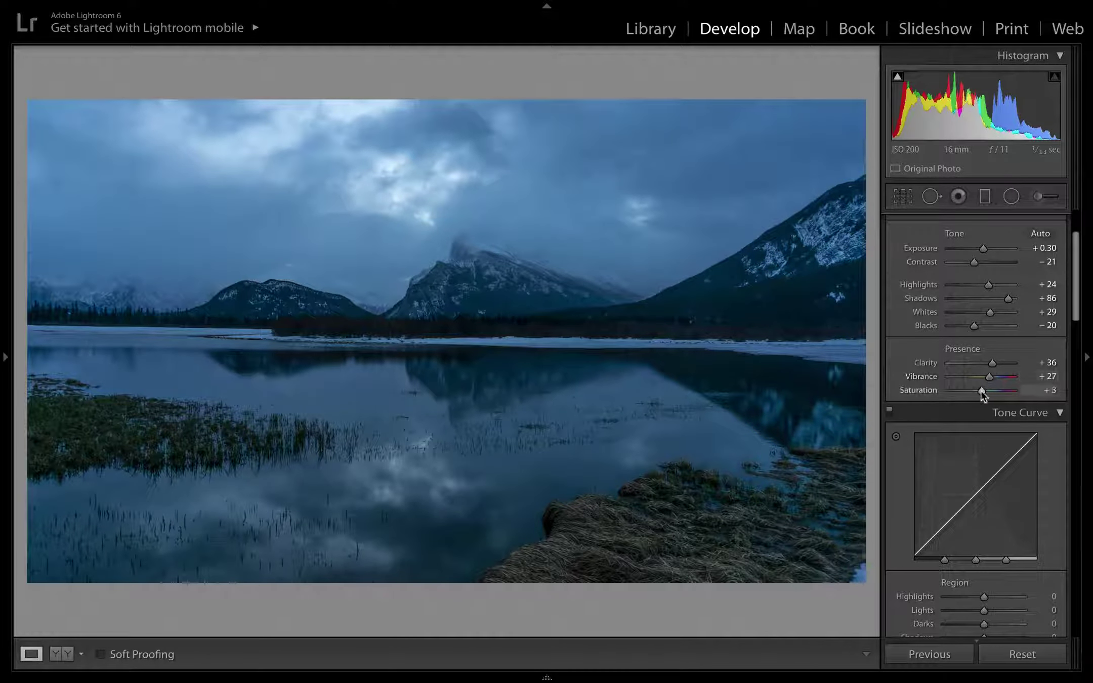
drag(981, 390, 983, 390)
Try adjusting the tone curve's Lights and Highlights regions, then reset Highlights to zero
scroll(984, 390, down, 2)
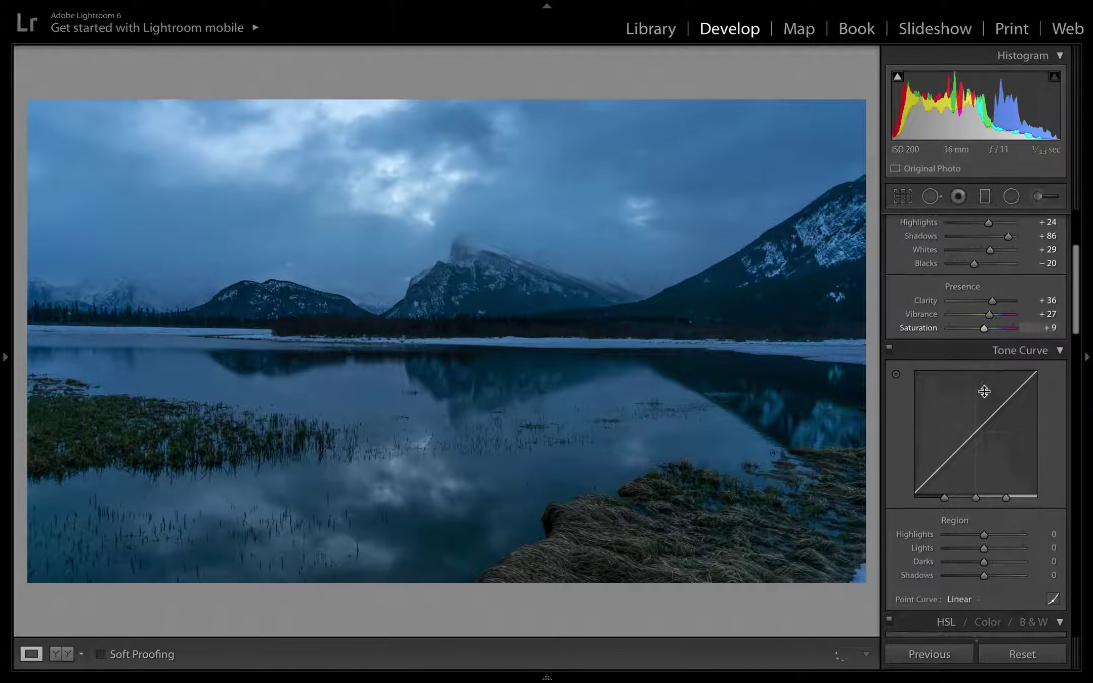
scroll(984, 390, down, 3)
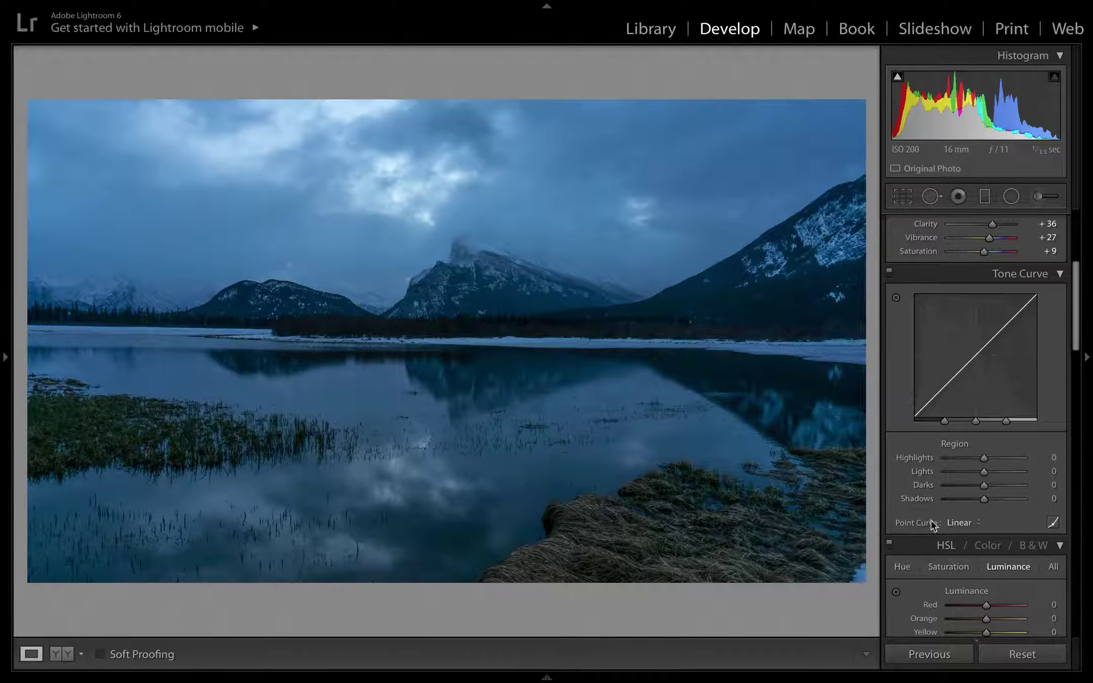
scroll(1024, 522, down, 3)
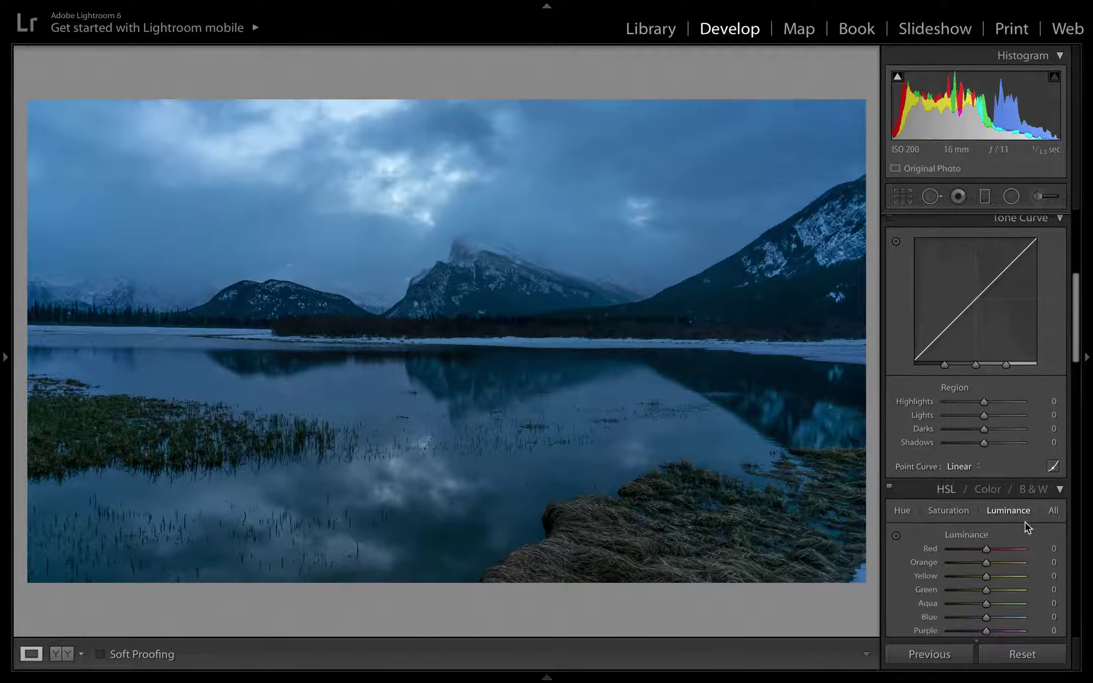
drag(982, 416, 982, 416)
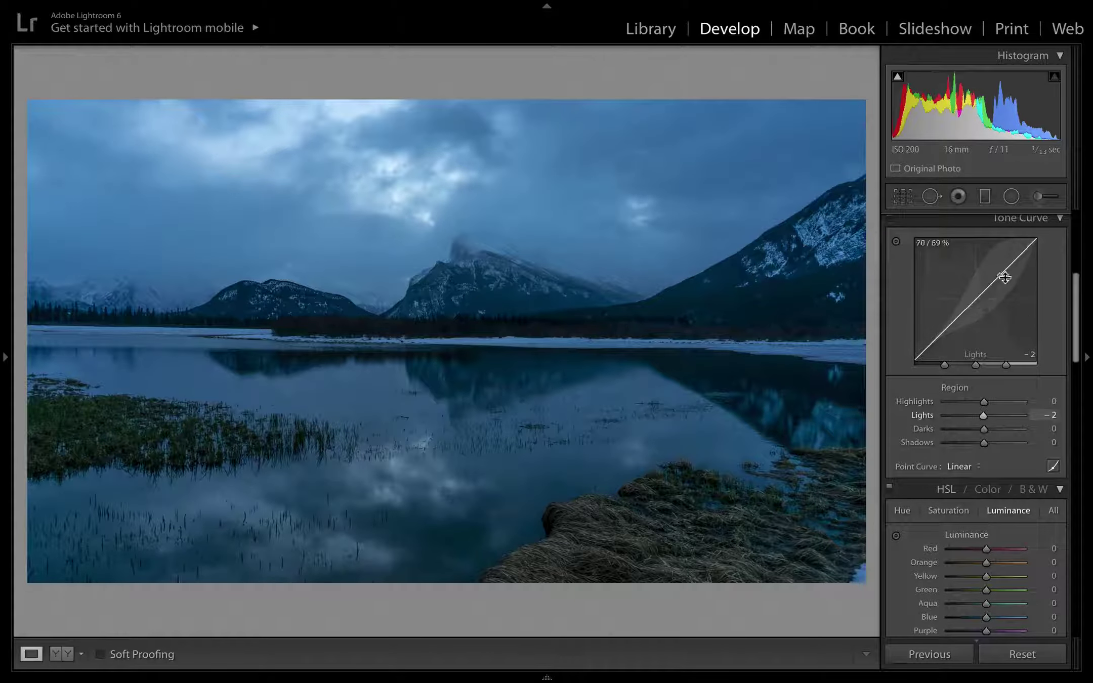
mouse_move(1008, 274)
mouse_down()
mouse_move(1009, 284)
mouse_move(1008, 263)
mouse_up()
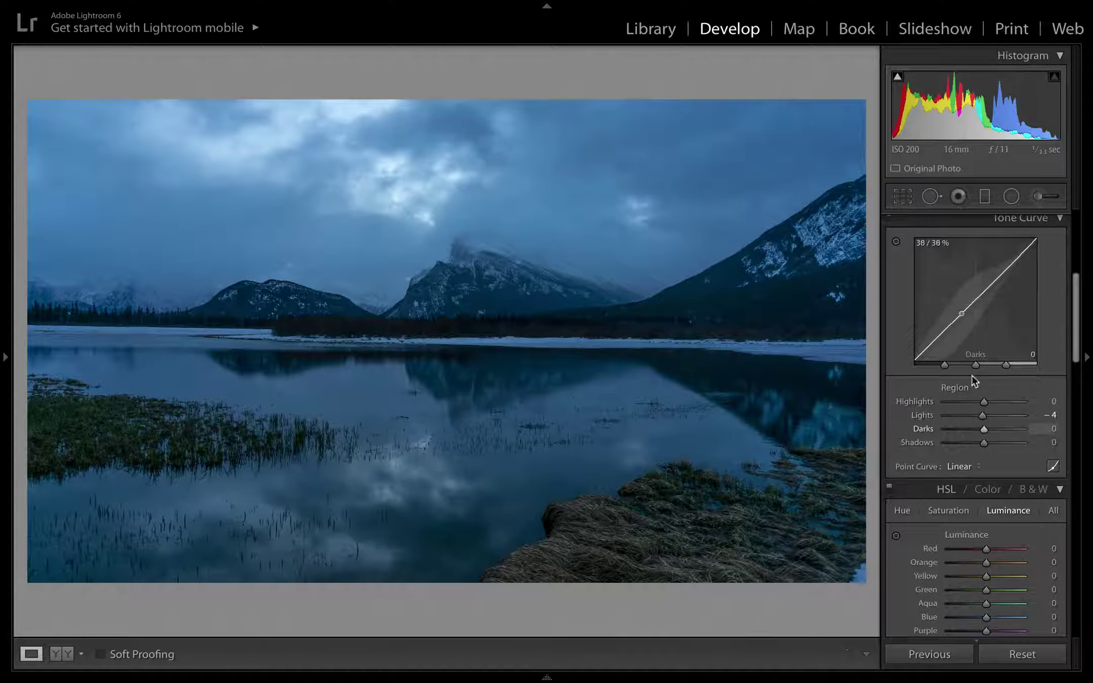
mouse_move(983, 403)
mouse_down()
mouse_move(969, 405)
mouse_move(1086, 401)
mouse_move(995, 400)
mouse_up()
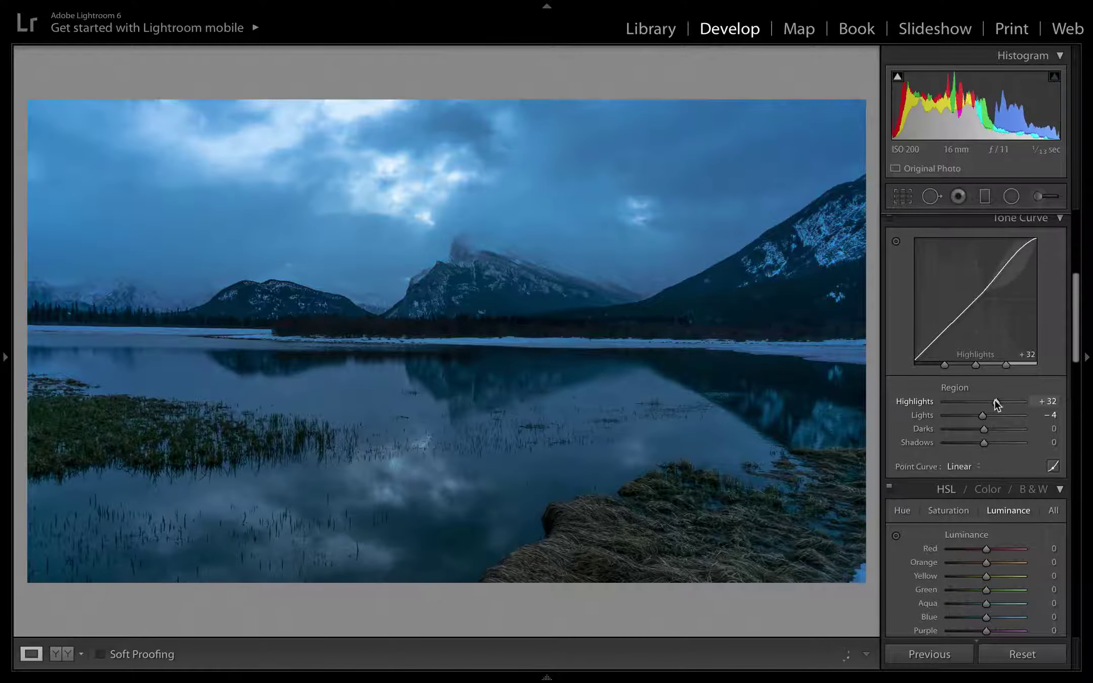
double_click(905, 399)
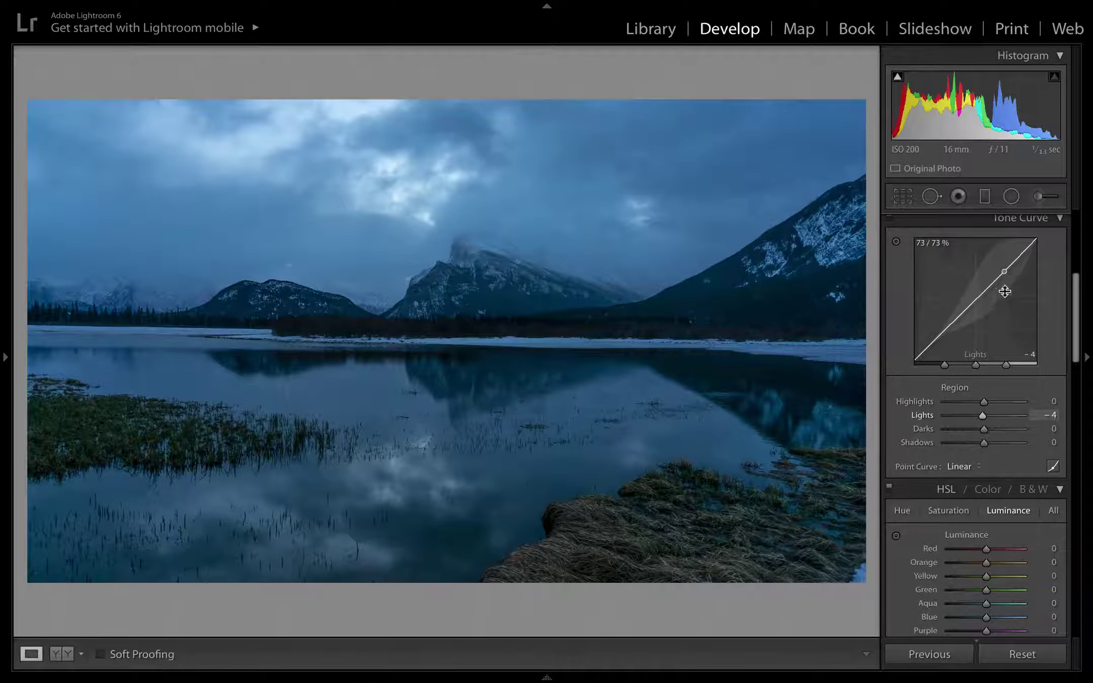
Drag the tone curve up in the Lights region to +64
mouse_move(1007, 368)
drag(1005, 275, 1001, 251)
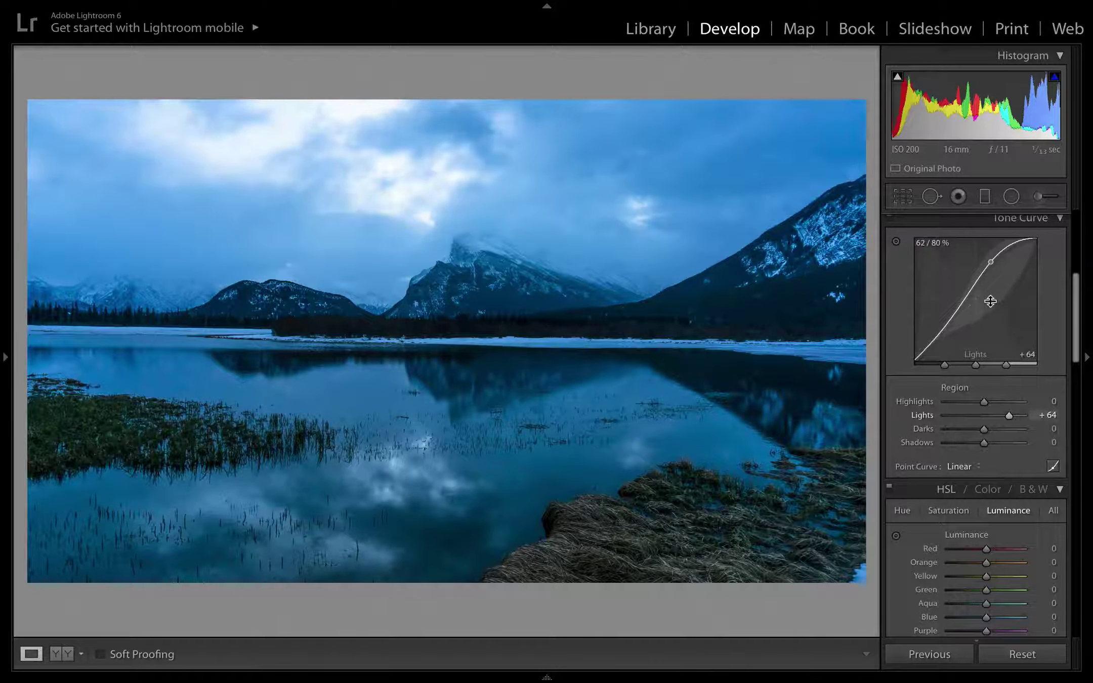
scroll(991, 301, up, 1)
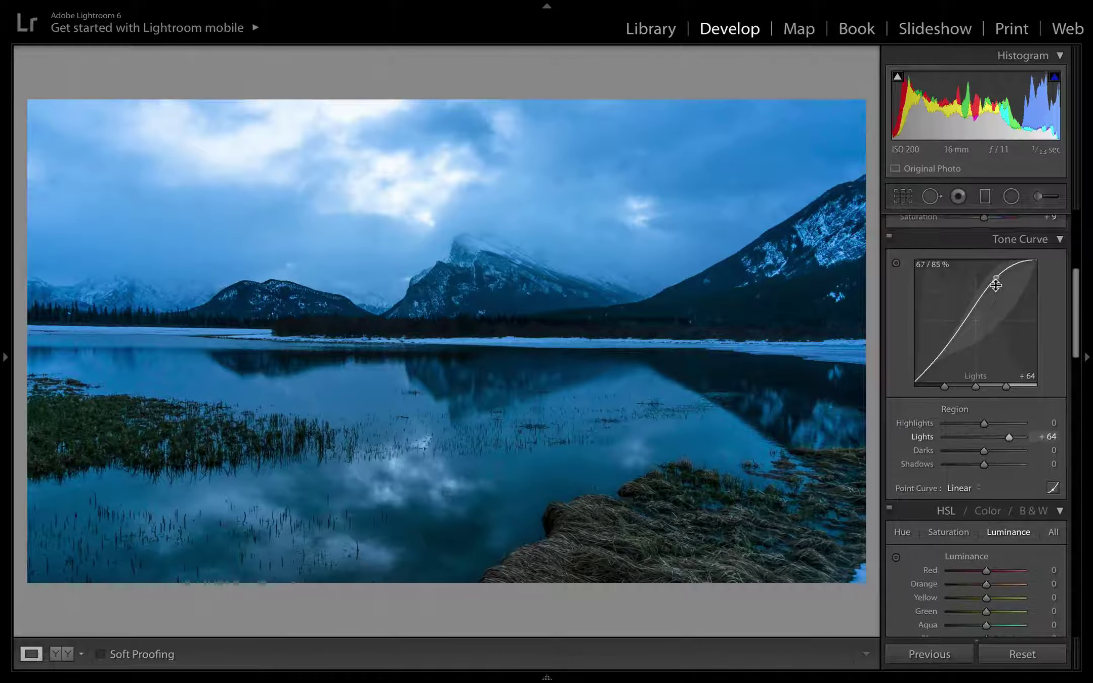
Flatten the tone curve, then set Lights +19, Darks +19 and Shadows -15
drag(996, 285, 996, 300)
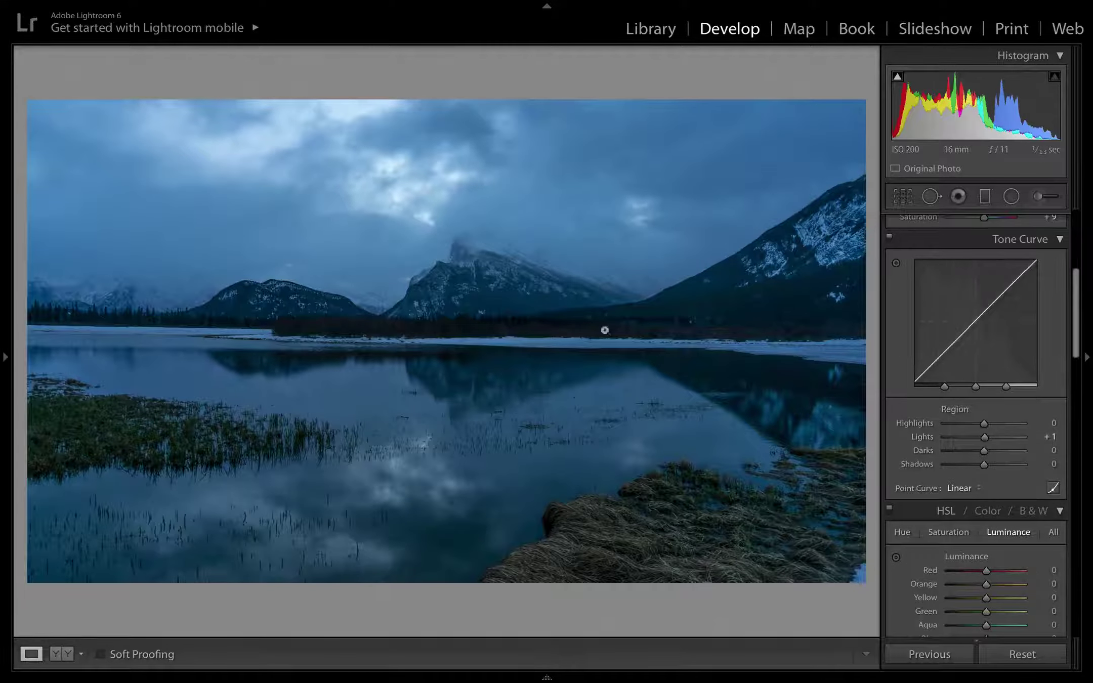
scroll(963, 446, down, 1)
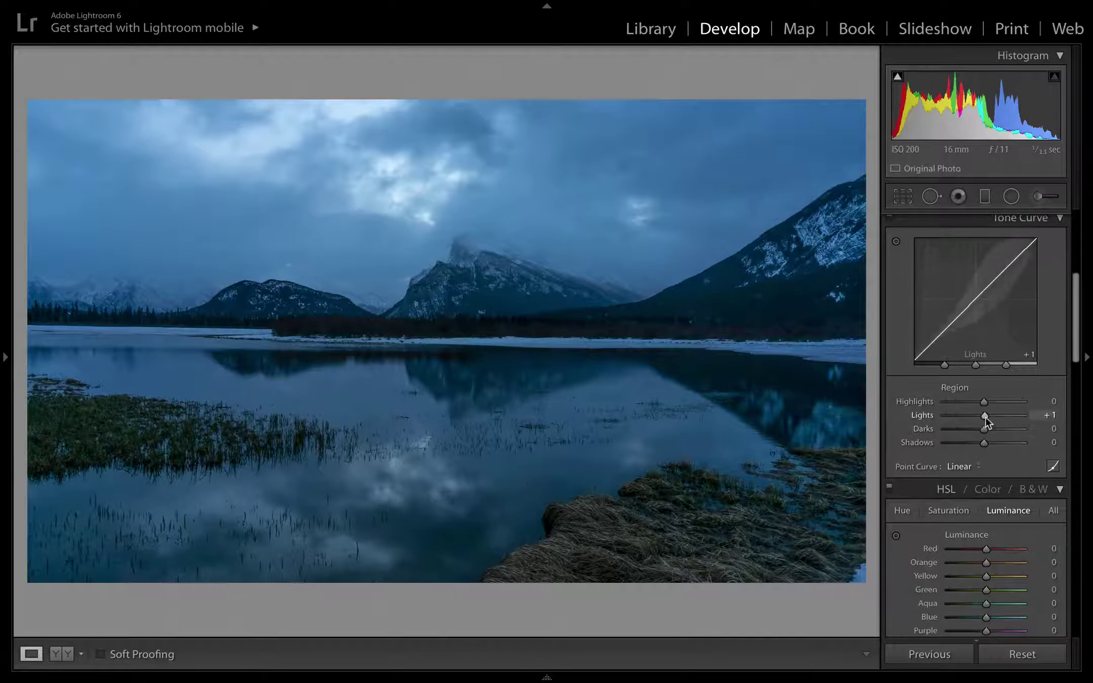
drag(986, 417, 993, 414)
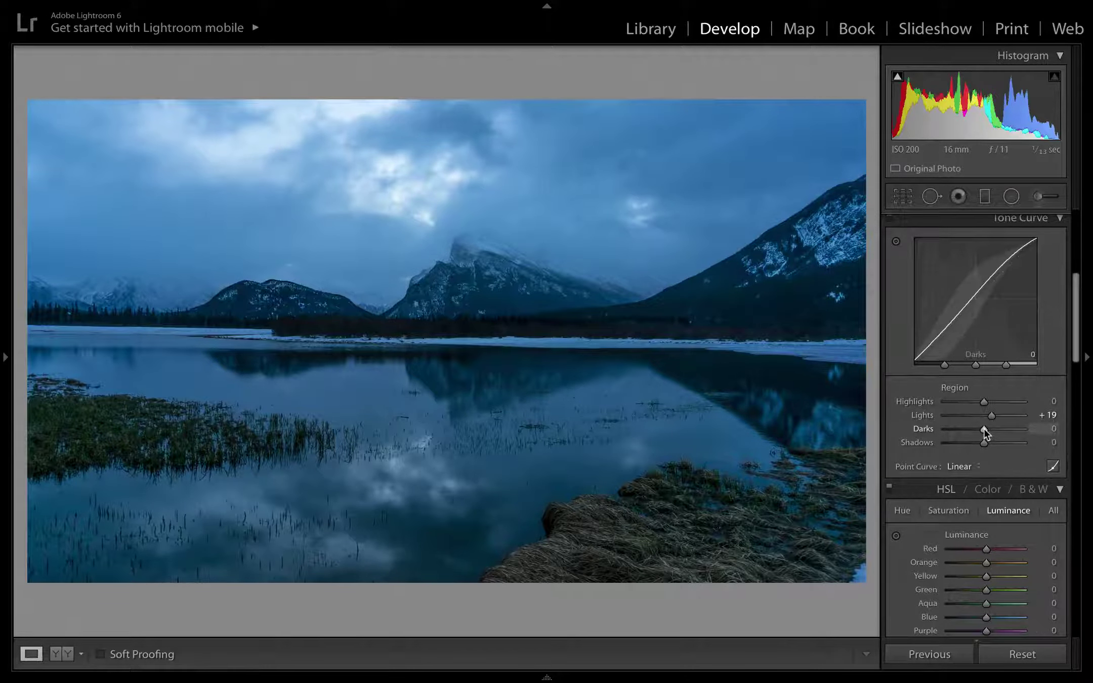
mouse_move(984, 429)
mouse_down()
mouse_move(974, 427)
mouse_move(1011, 427)
mouse_move(990, 424)
mouse_move(981, 442)
mouse_up()
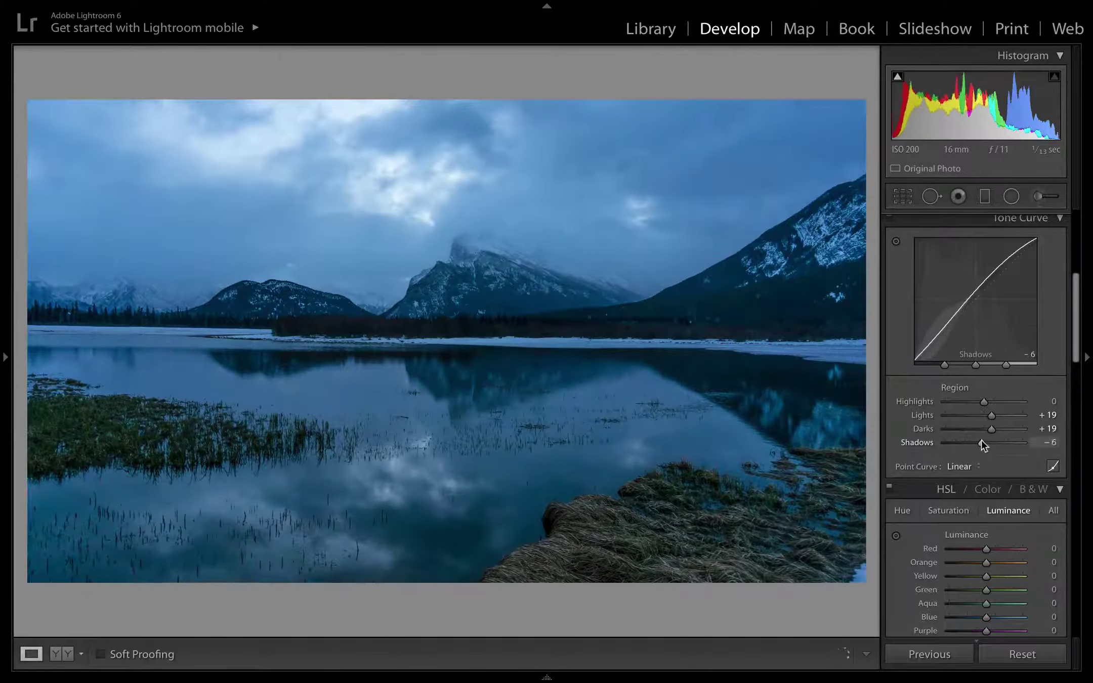
drag(924, 343, 924, 339)
drag(980, 442, 978, 442)
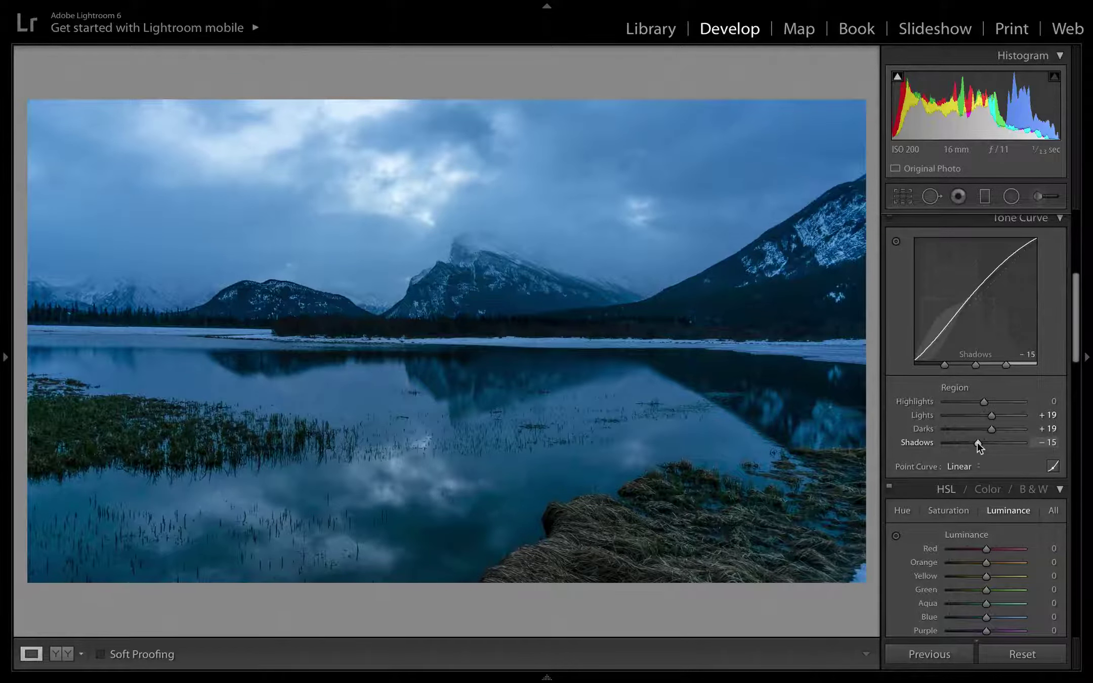
Lower the Blue slider to -4 in the HSL Saturation tab
scroll(977, 365, down, 5)
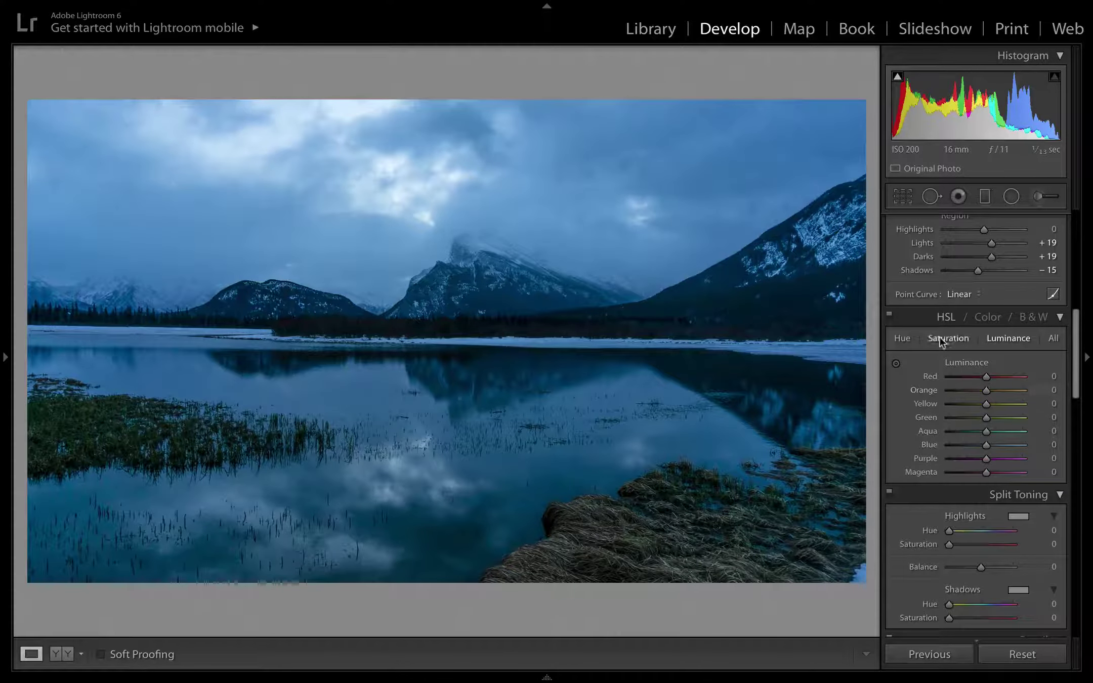
click(937, 336)
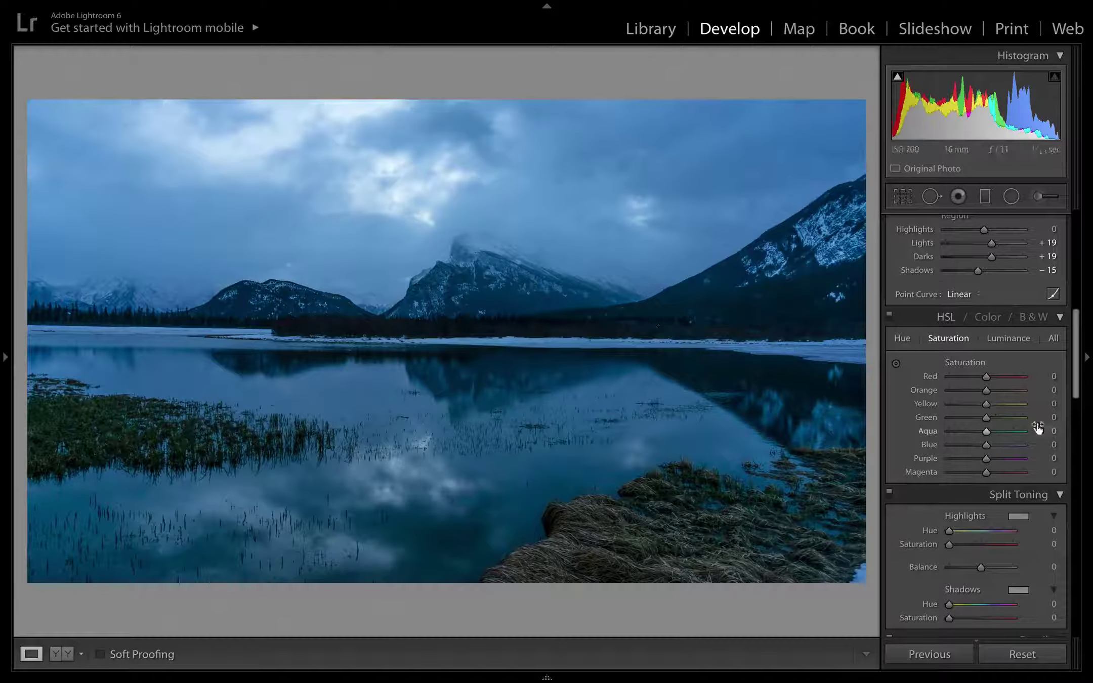
drag(988, 446, 985, 450)
Zoom in to inspect detail and set sharpening Amount 62, Radius 1.4 and Detail 45
scroll(1012, 430, down, 5)
scroll(1012, 430, down, 7)
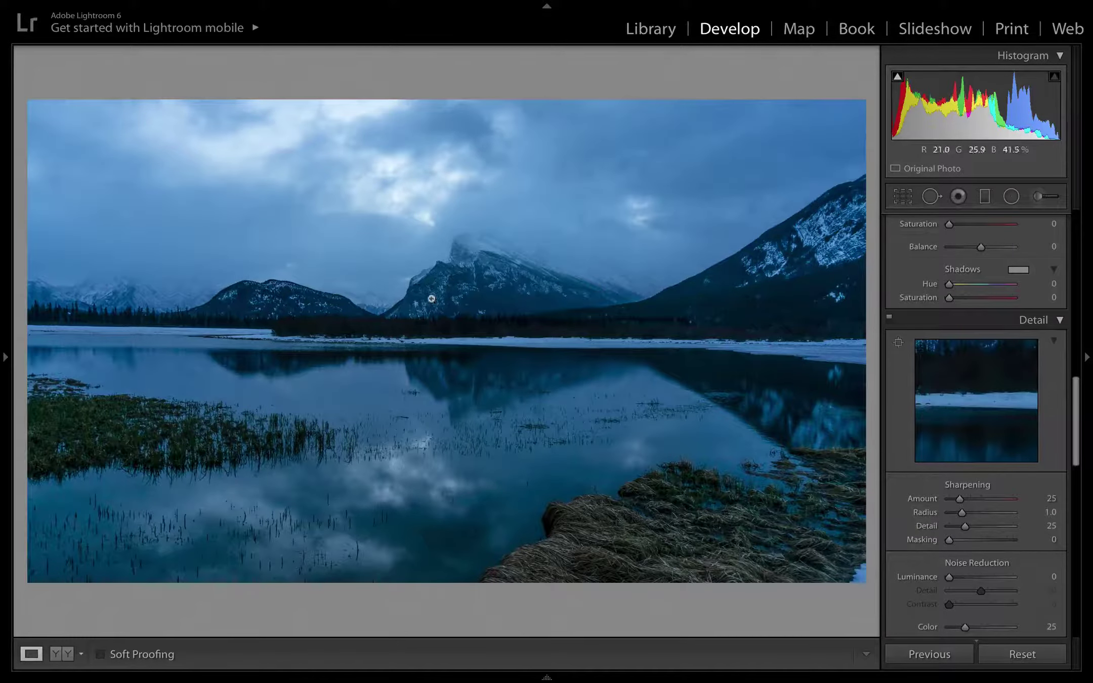
click(382, 304)
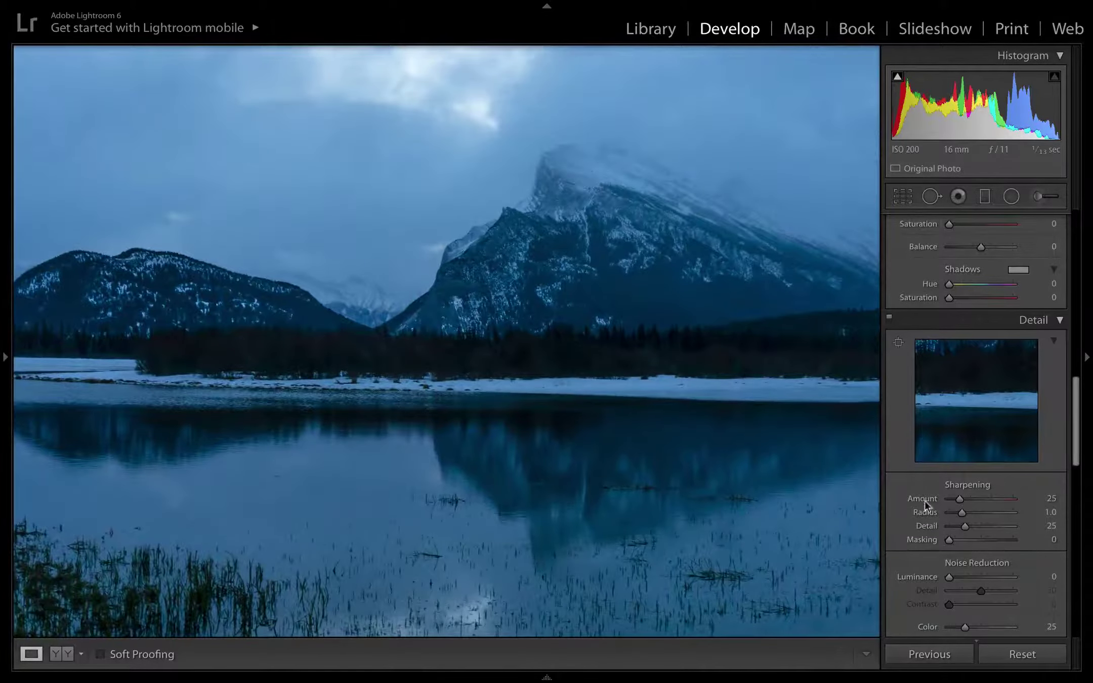
mouse_move(963, 501)
mouse_down()
mouse_move(953, 500)
mouse_move(976, 501)
mouse_up()
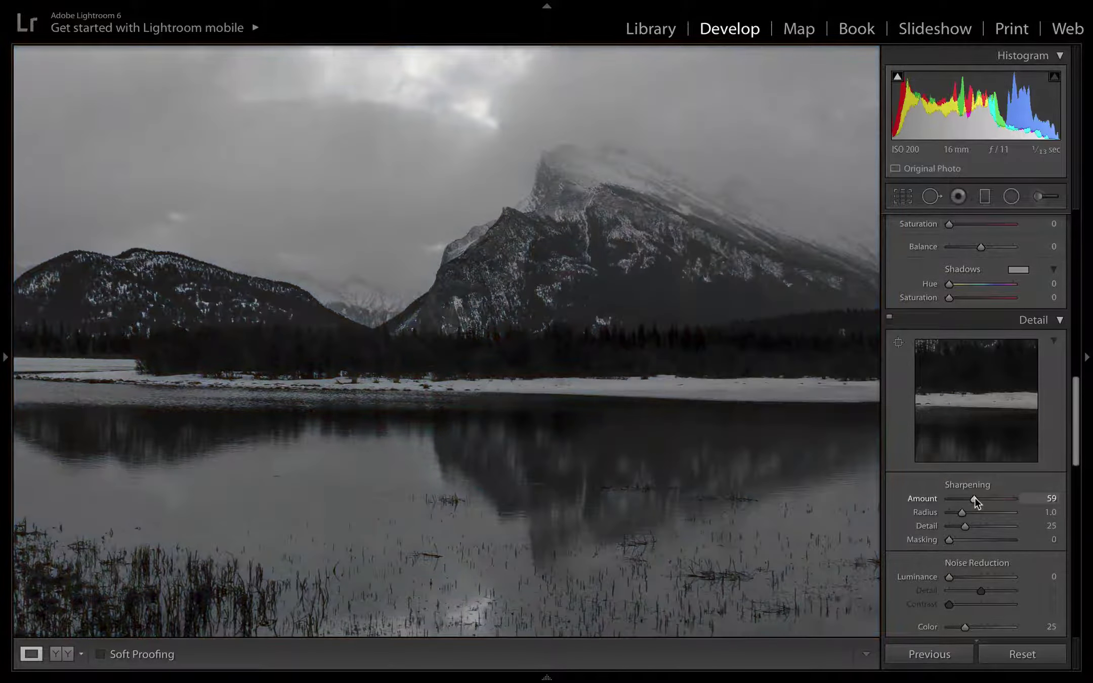
mouse_move(974, 498)
mouse_down()
mouse_move(952, 512)
mouse_move(974, 509)
mouse_up()
alt+click(962, 512)
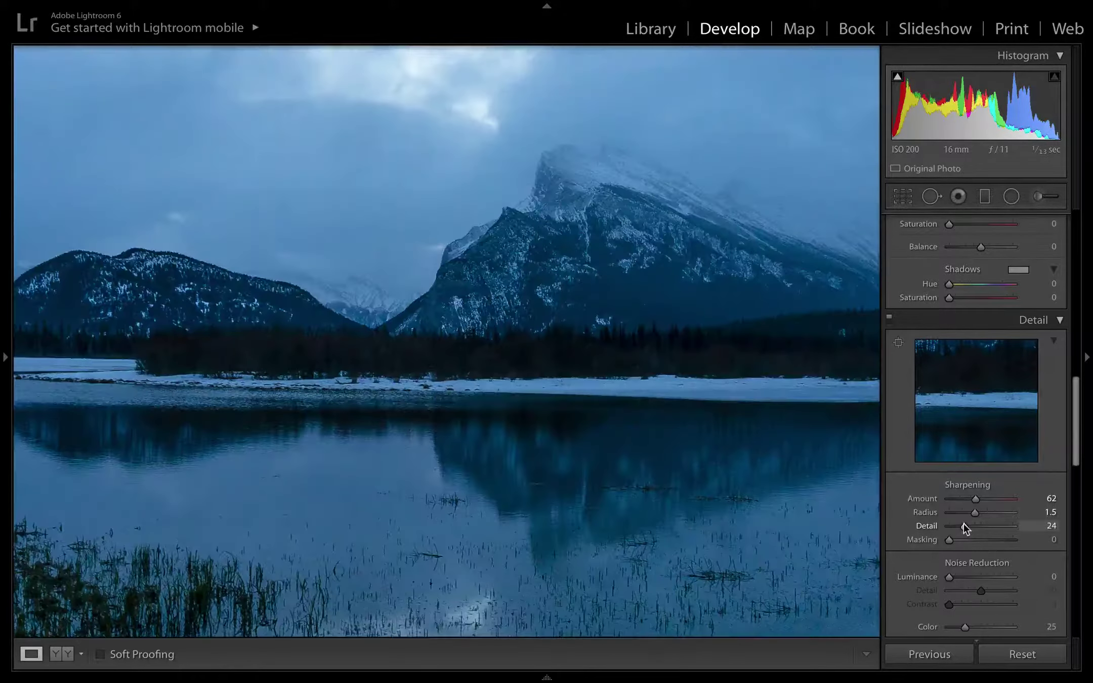
drag(965, 526, 953, 548)
scroll(956, 544, down, 1)
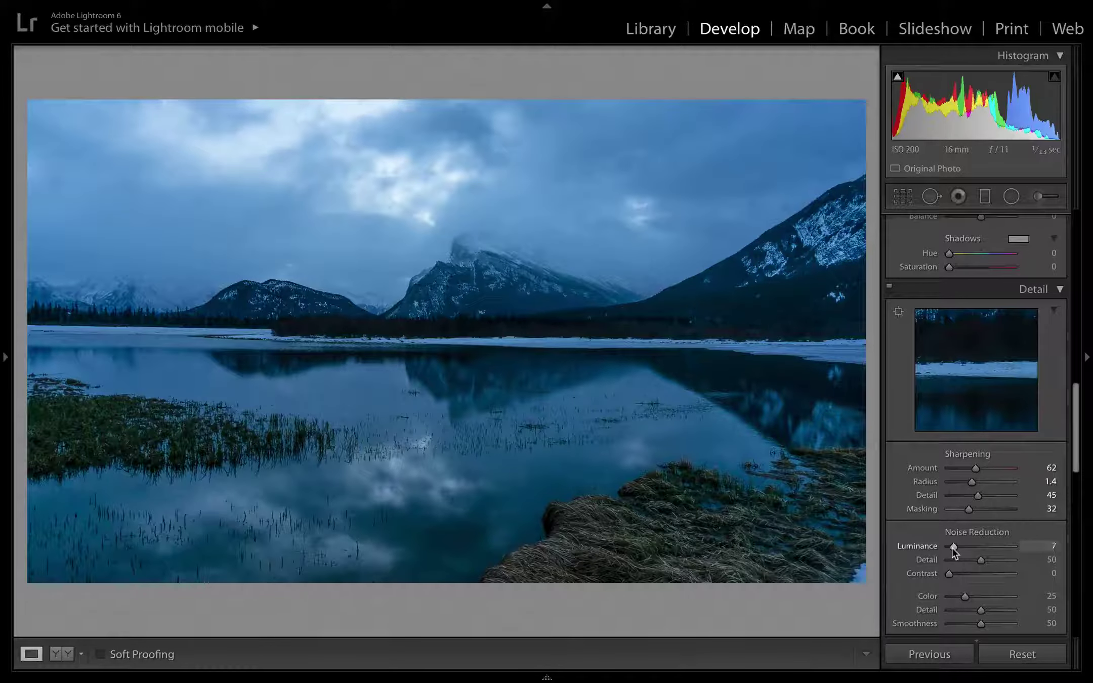
Turn on Remove Chromatic Aberration and keep Enable Profile Corrections checked after comparing it off and on
scroll(976, 498, down, 10)
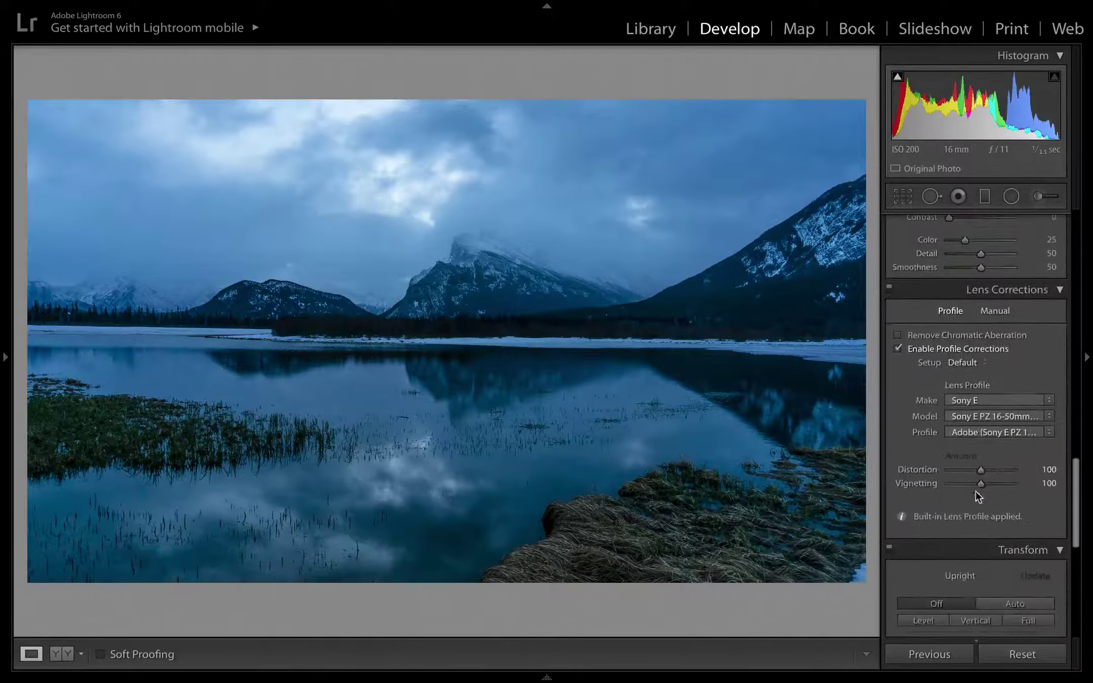
click(948, 334)
click(938, 348)
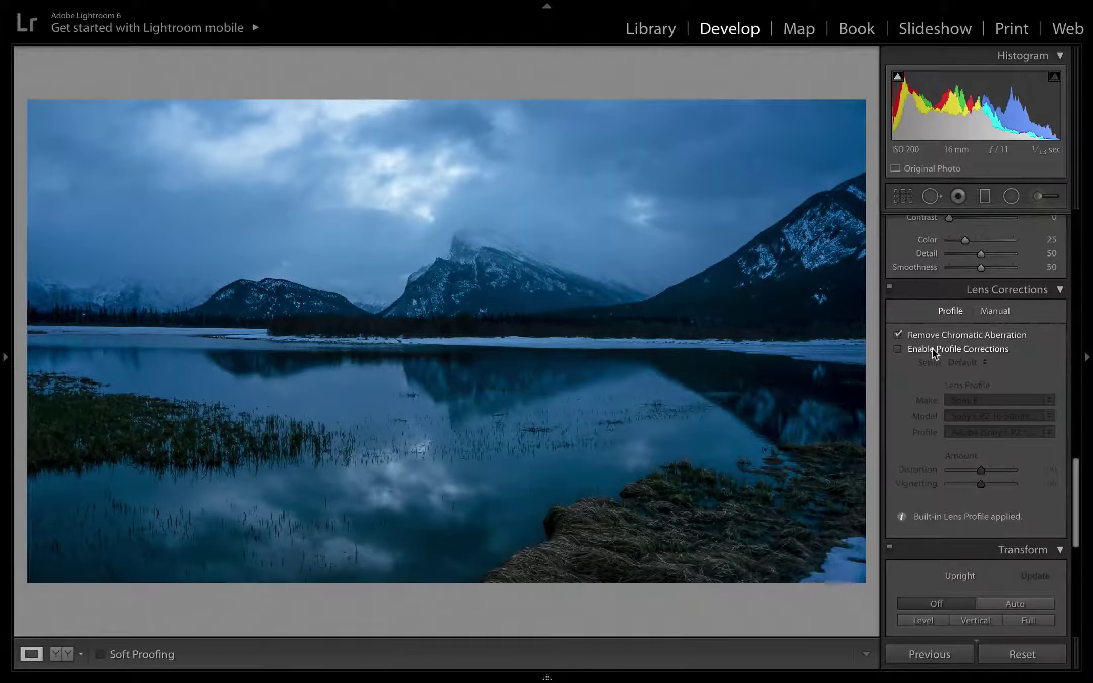
click(932, 348)
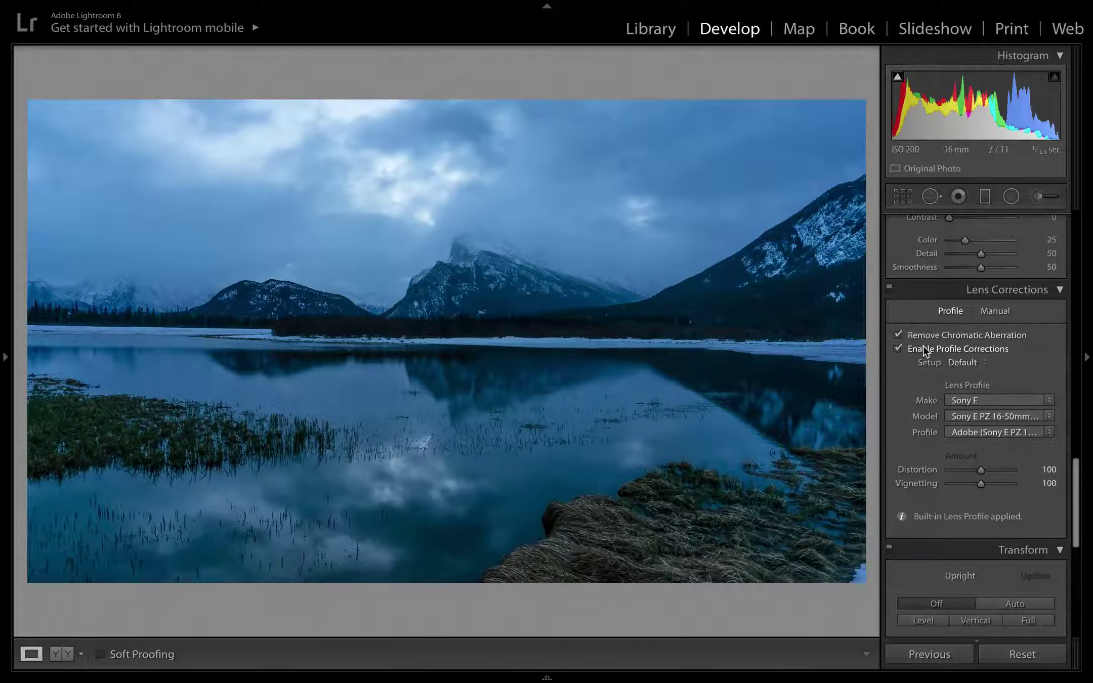
click(923, 347)
click(923, 348)
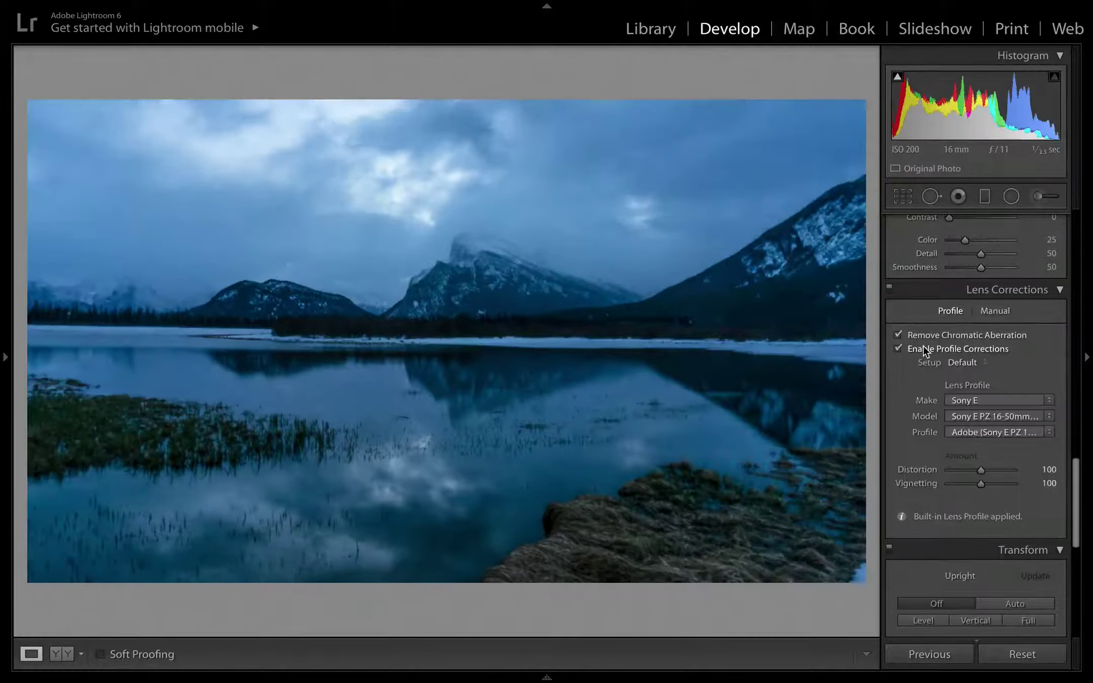
Darken the photo's corners with a post-crop vignette Amount of -14
scroll(988, 397, down, 5)
scroll(988, 397, down, 12)
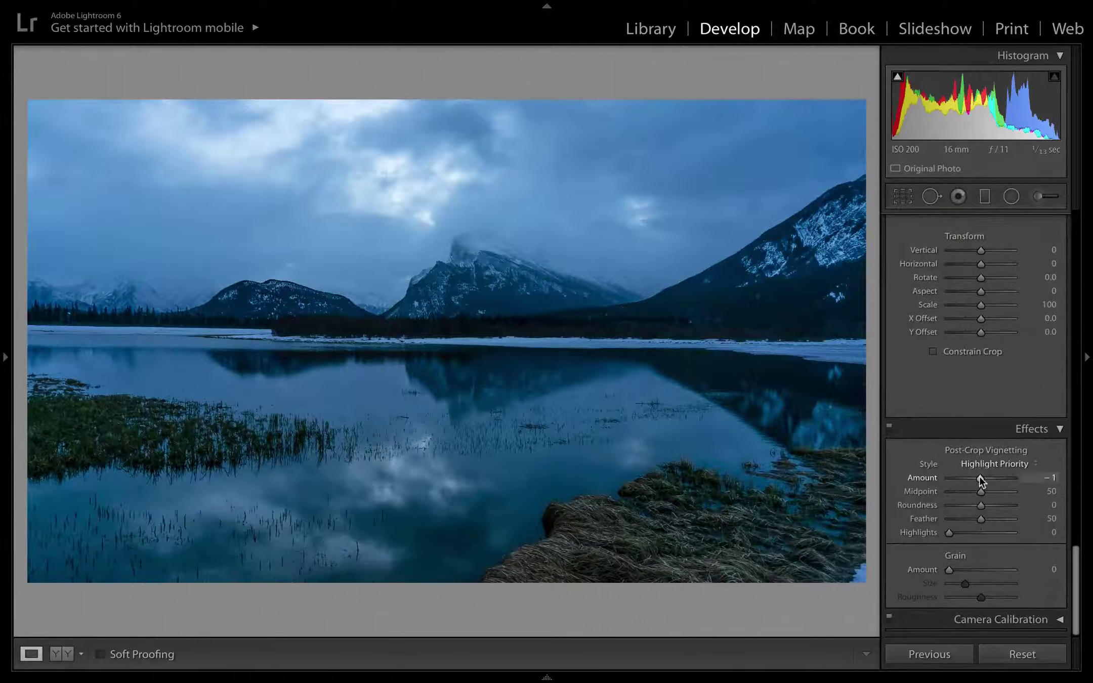
drag(980, 478, 977, 481)
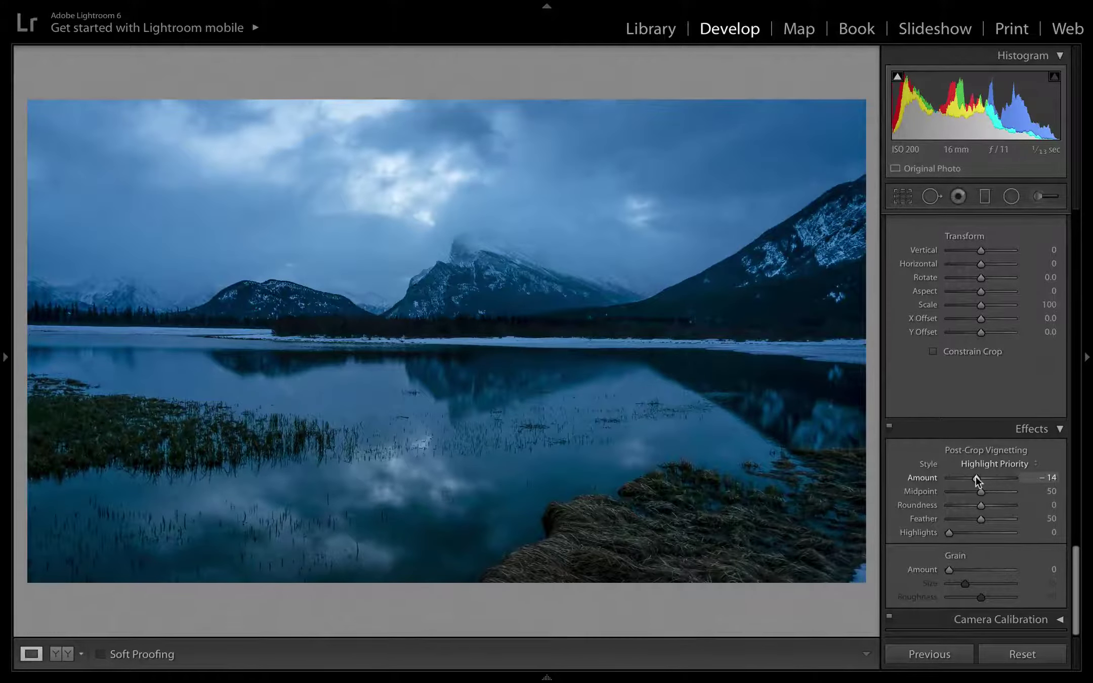
scroll(1001, 321, up, 10)
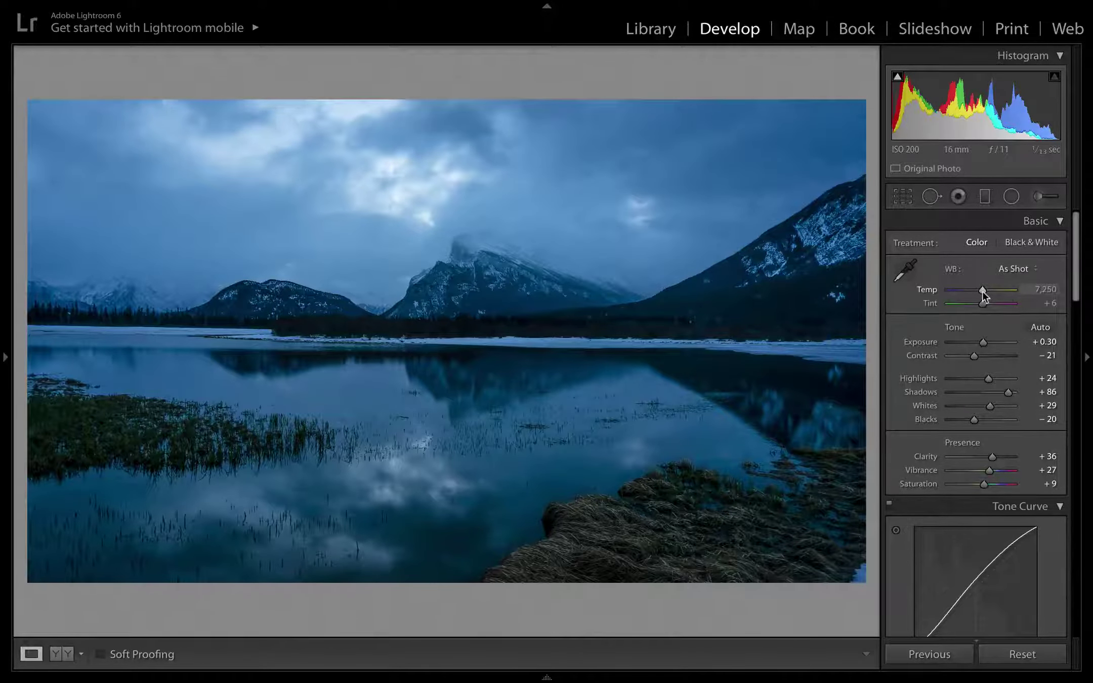
Lower the white balance Temp from 7,250 to 6,964 for a cooler blue tone
drag(983, 292, 984, 292)
drag(982, 291, 981, 291)
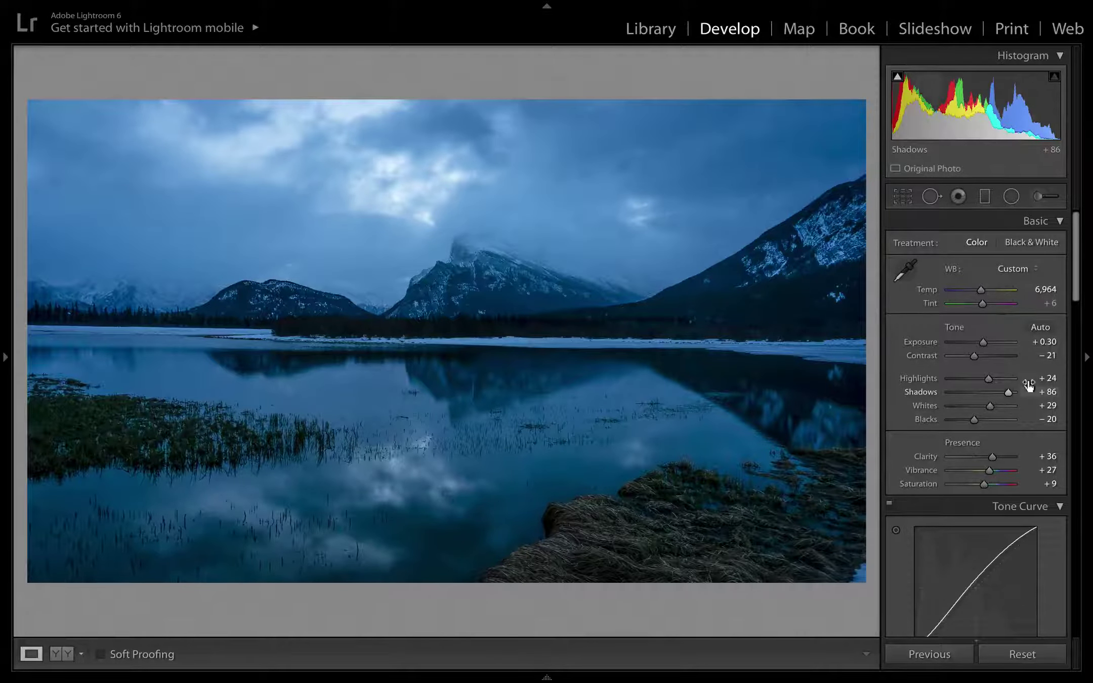
key(y)
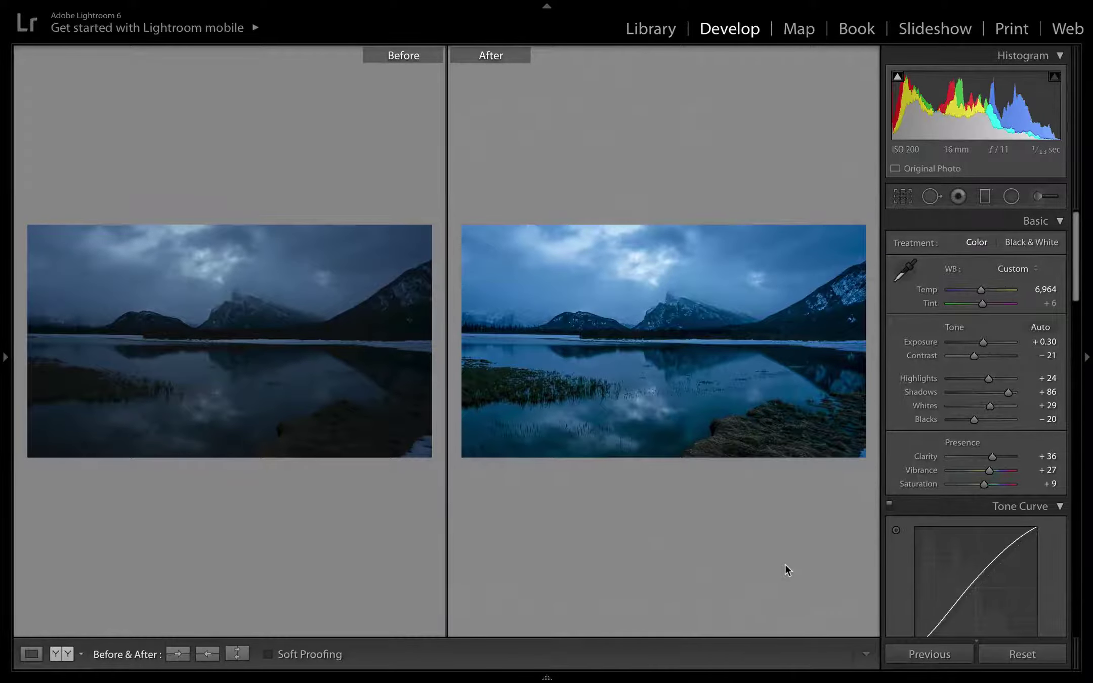
key(y)
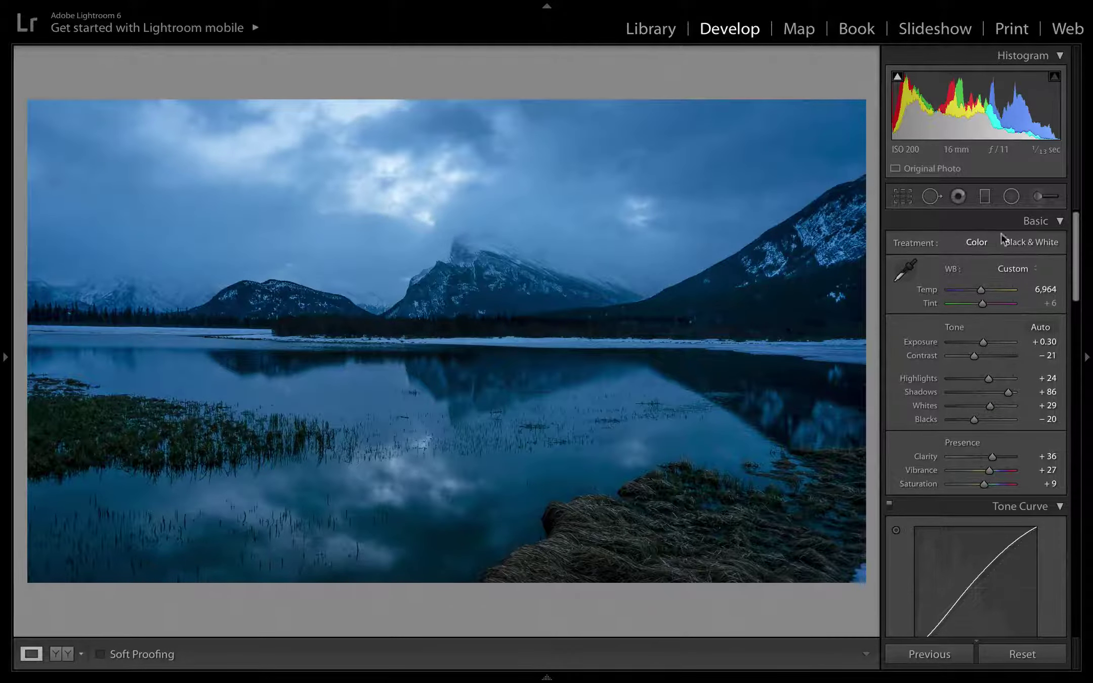
Reset and lay a graduated filter over the upper-right sky: Exposure -0.64, Contrast +16, Shadows -18
click(986, 203)
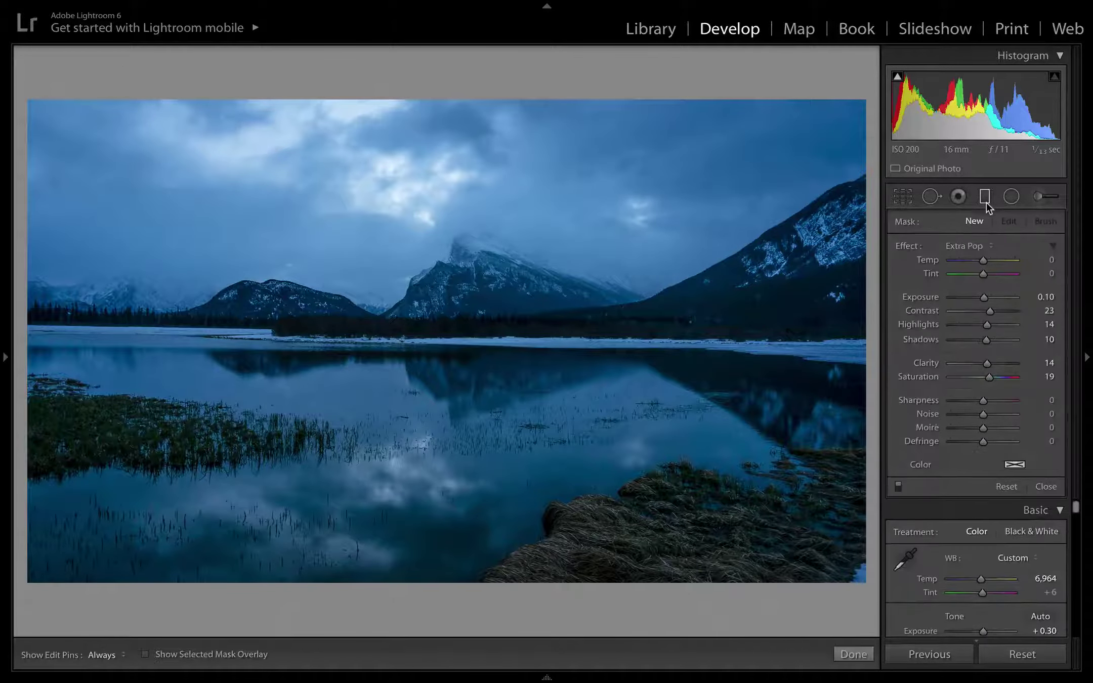
double_click(908, 242)
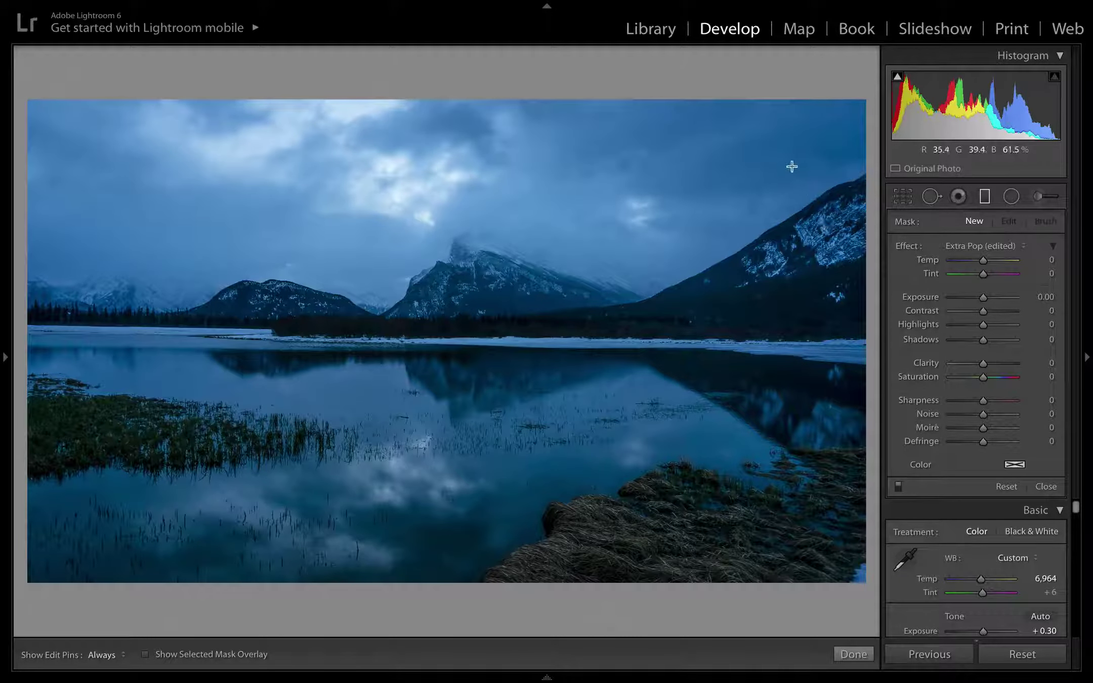
drag(774, 175, 698, 279)
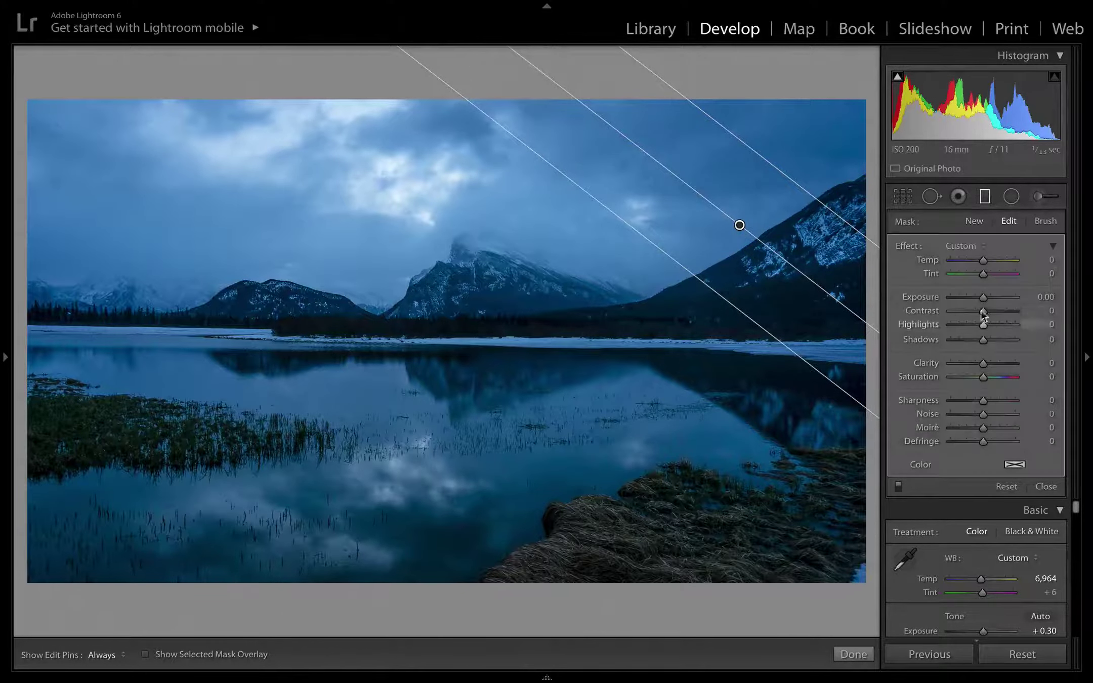
drag(982, 298, 979, 302)
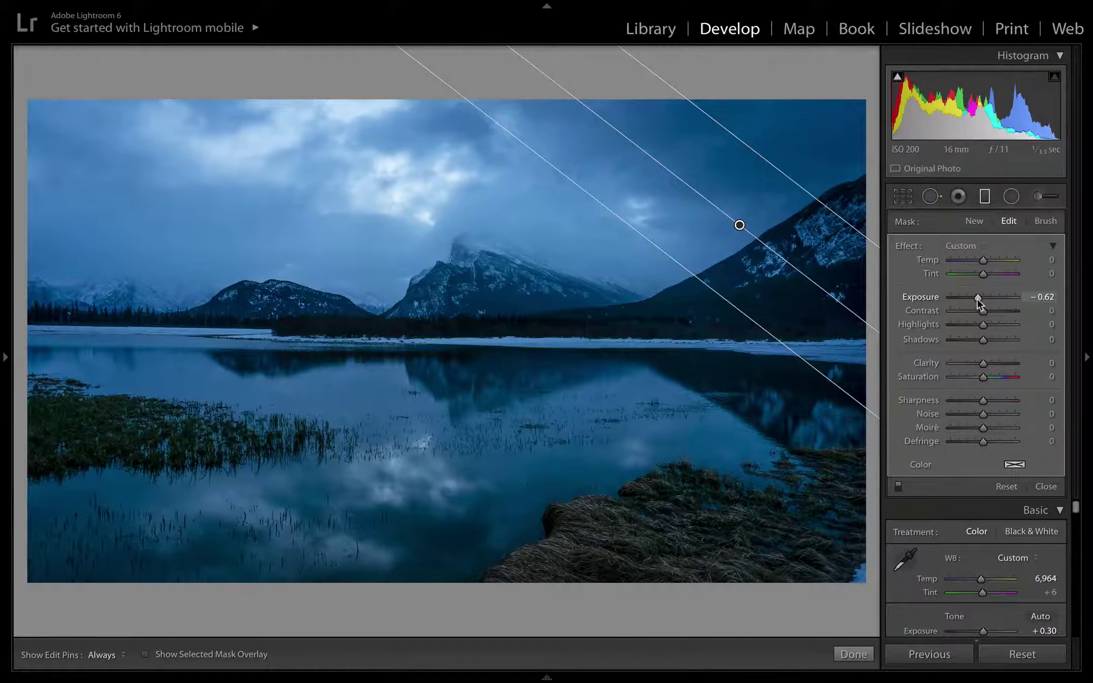
mouse_move(980, 299)
mouse_down()
mouse_move(973, 312)
mouse_move(987, 313)
mouse_up()
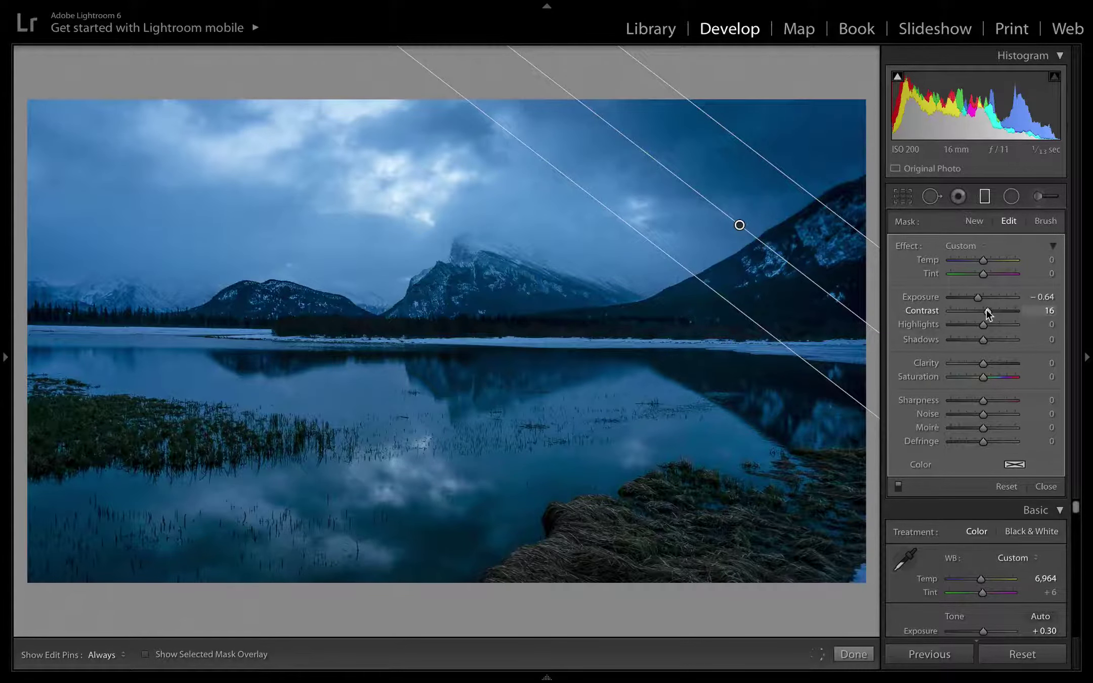
drag(983, 343, 976, 341)
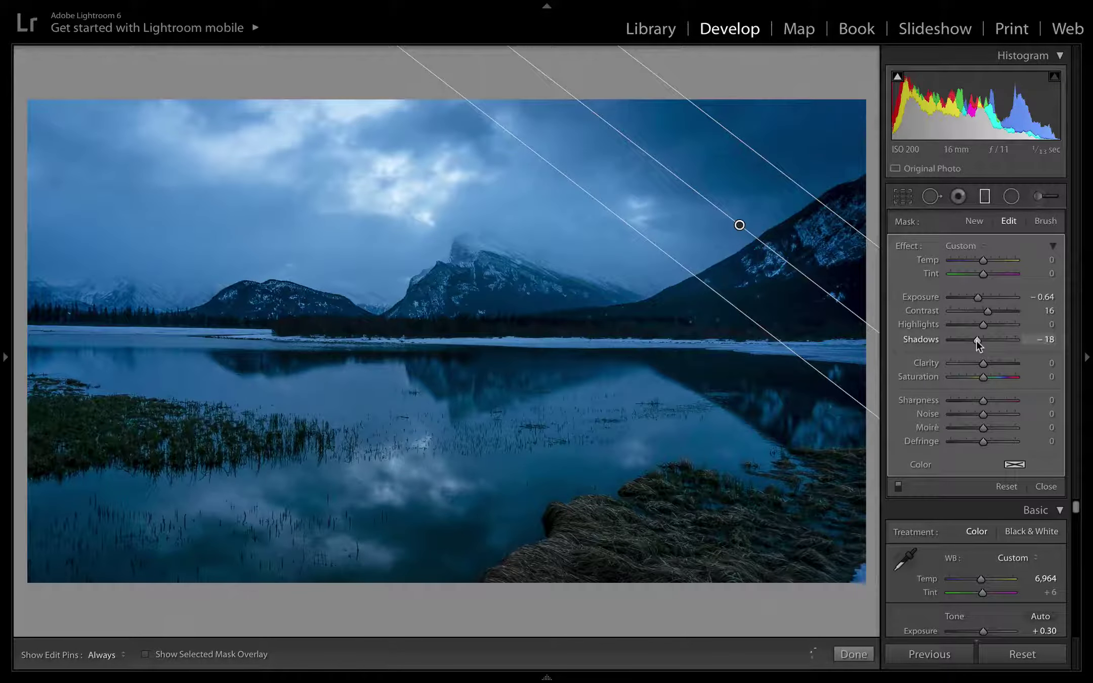
click(849, 650)
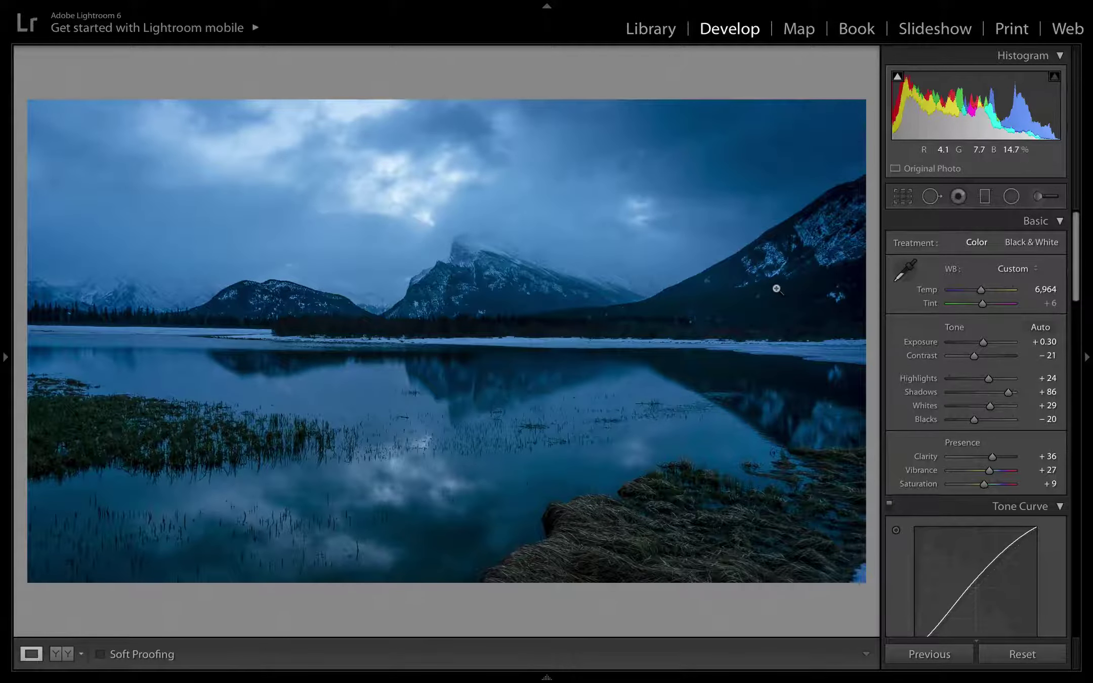
Add a graduated filter rising from the bottom edge that darkens the foreground to Exposure -0.49
click(985, 198)
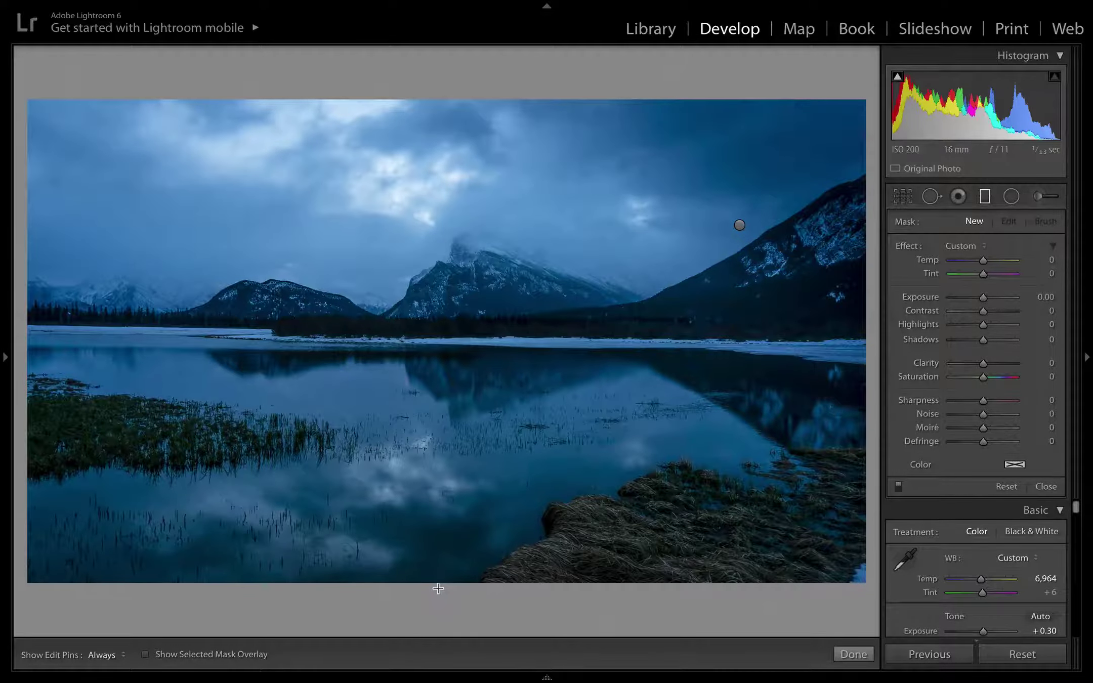
drag(438, 589, 441, 541)
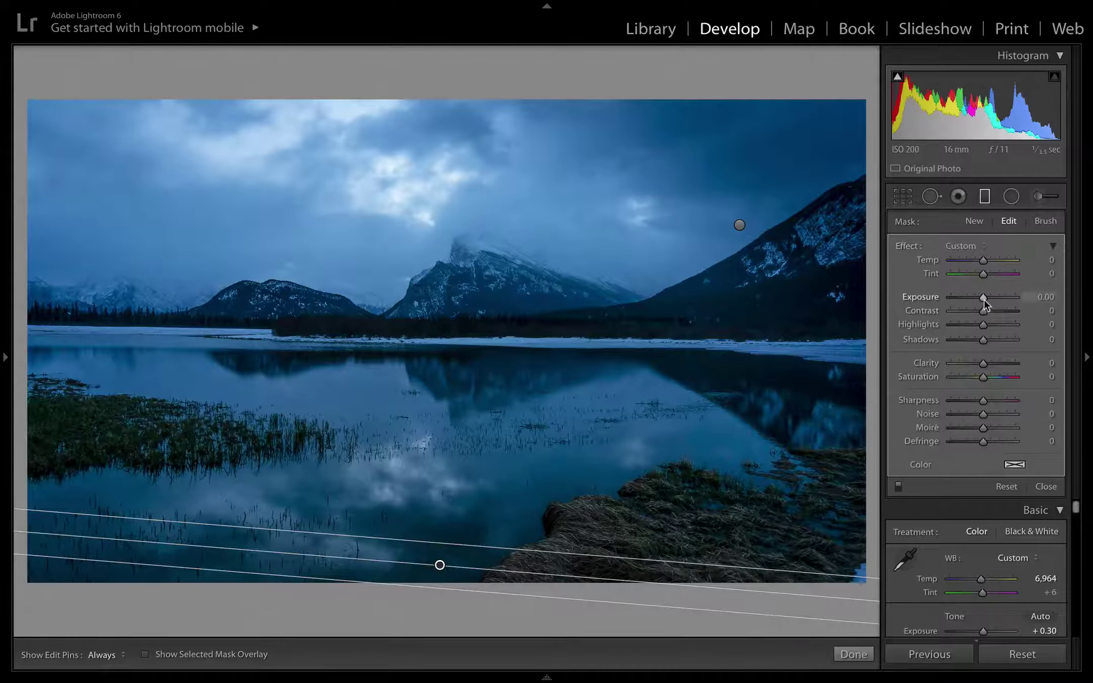
drag(983, 300, 981, 300)
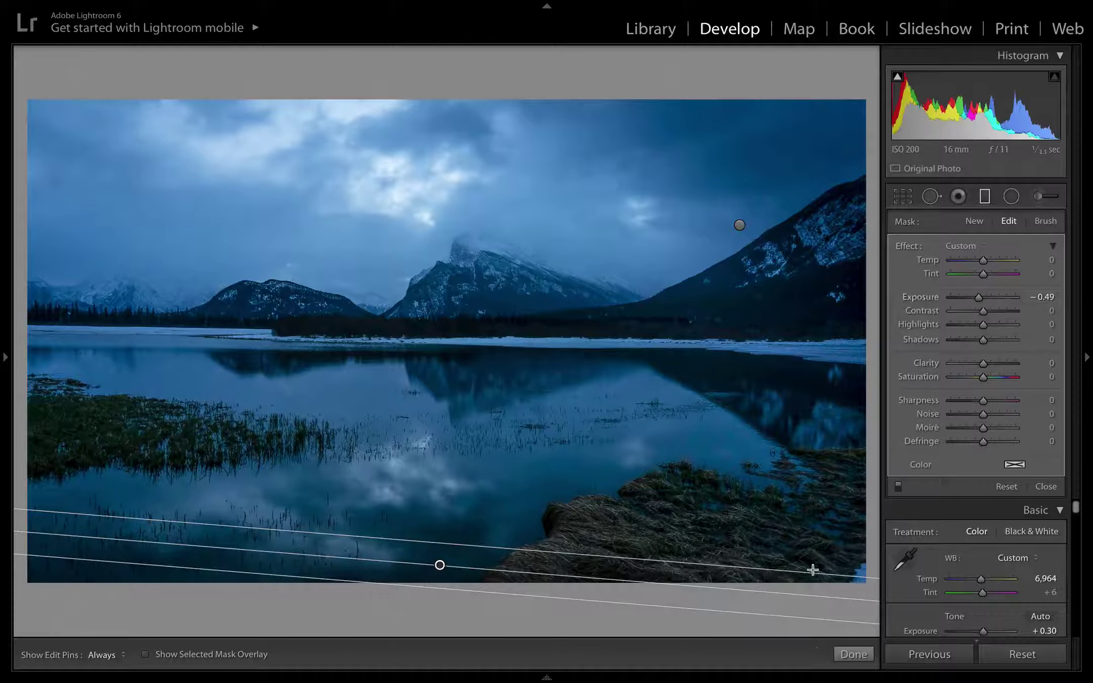
click(852, 653)
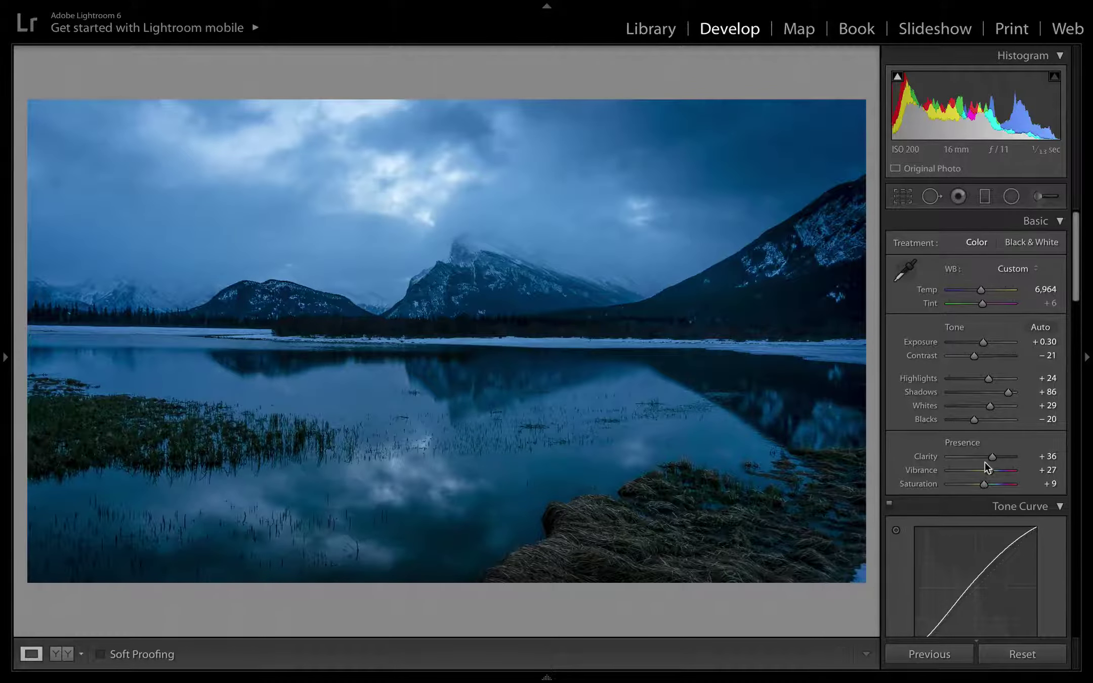
Draw a radial filter over the lower-left water and adjust its exposure, clarity and saturation
click(1015, 201)
drag(307, 502, 573, 591)
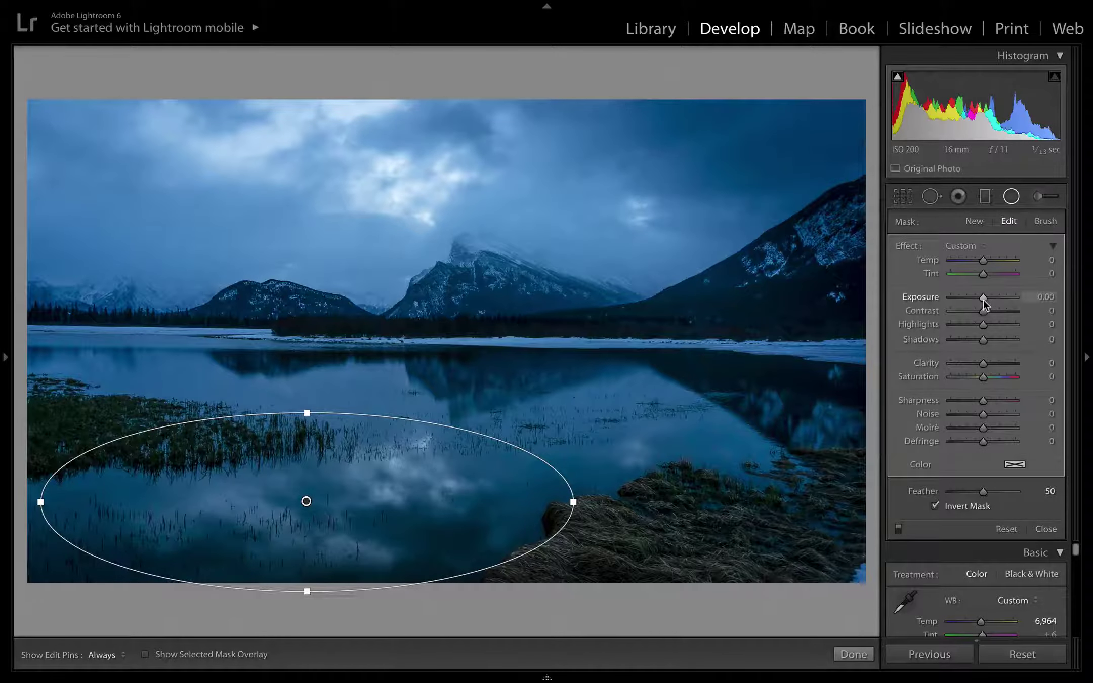
mouse_move(983, 299)
mouse_down()
mouse_move(990, 312)
mouse_move(976, 325)
mouse_move(997, 325)
mouse_move(979, 340)
mouse_move(1001, 342)
mouse_move(975, 341)
mouse_move(990, 303)
mouse_up()
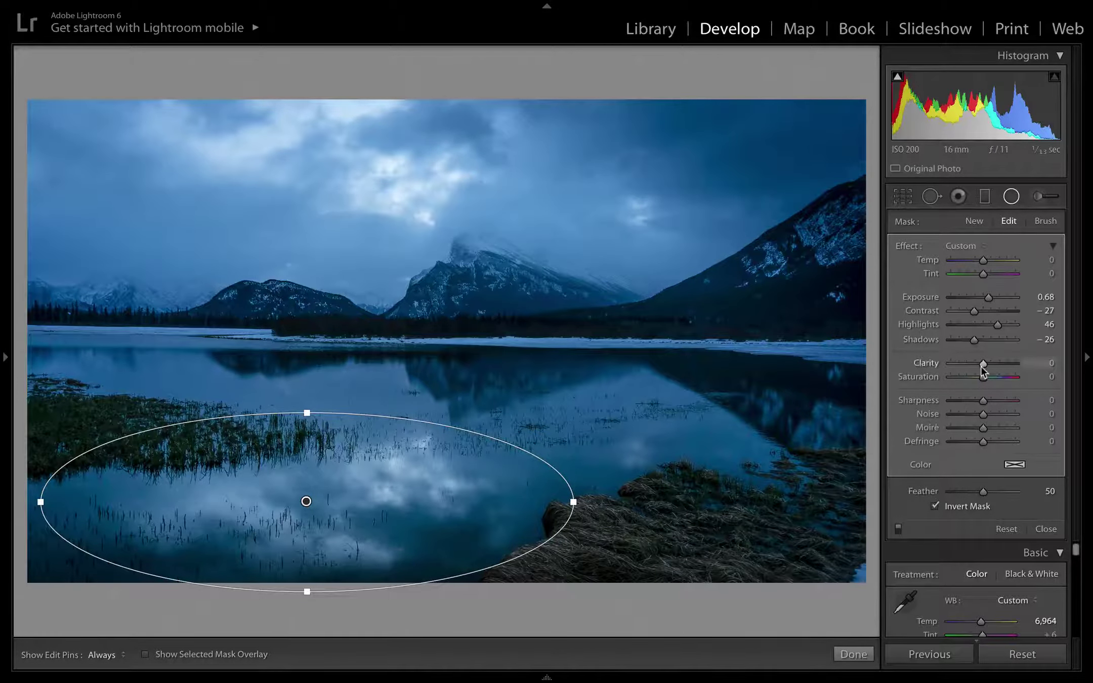
drag(983, 367, 992, 378)
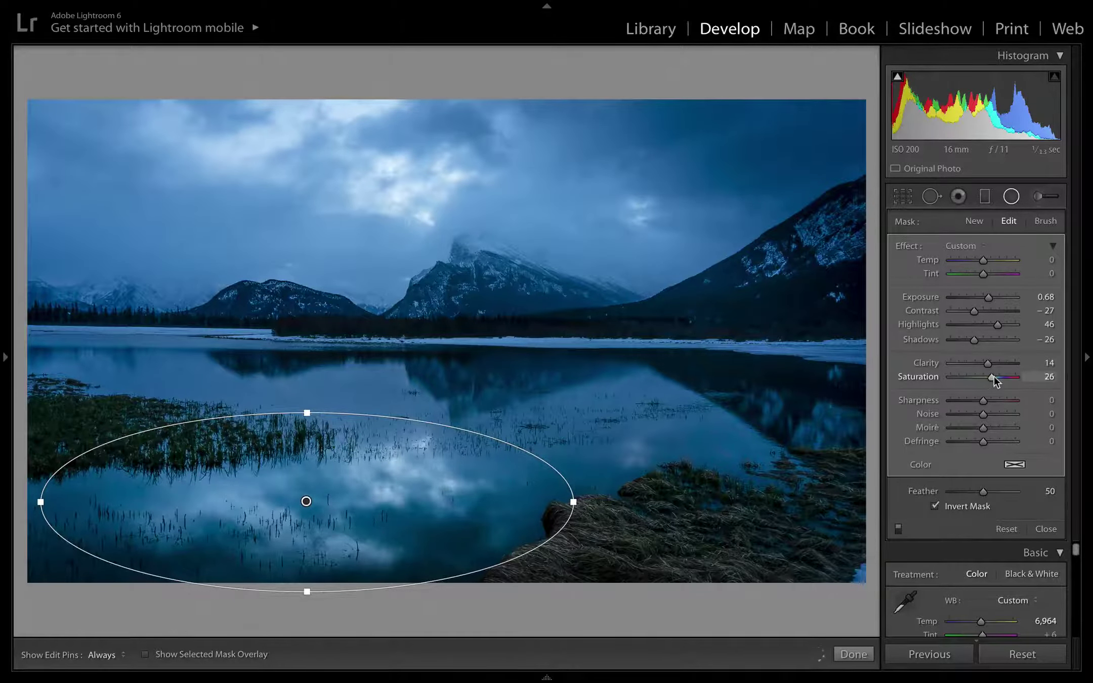
drag(994, 376, 988, 377)
Compare the radial filter off and on, then settle its exposure at 0.45 and finish
click(897, 529)
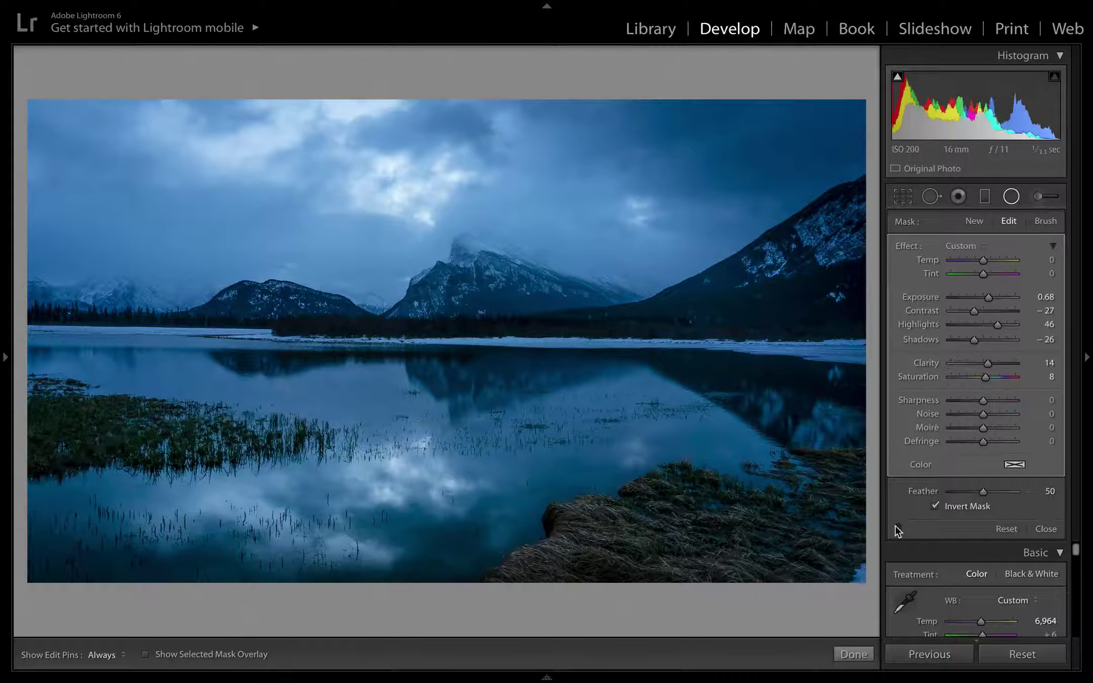
click(896, 528)
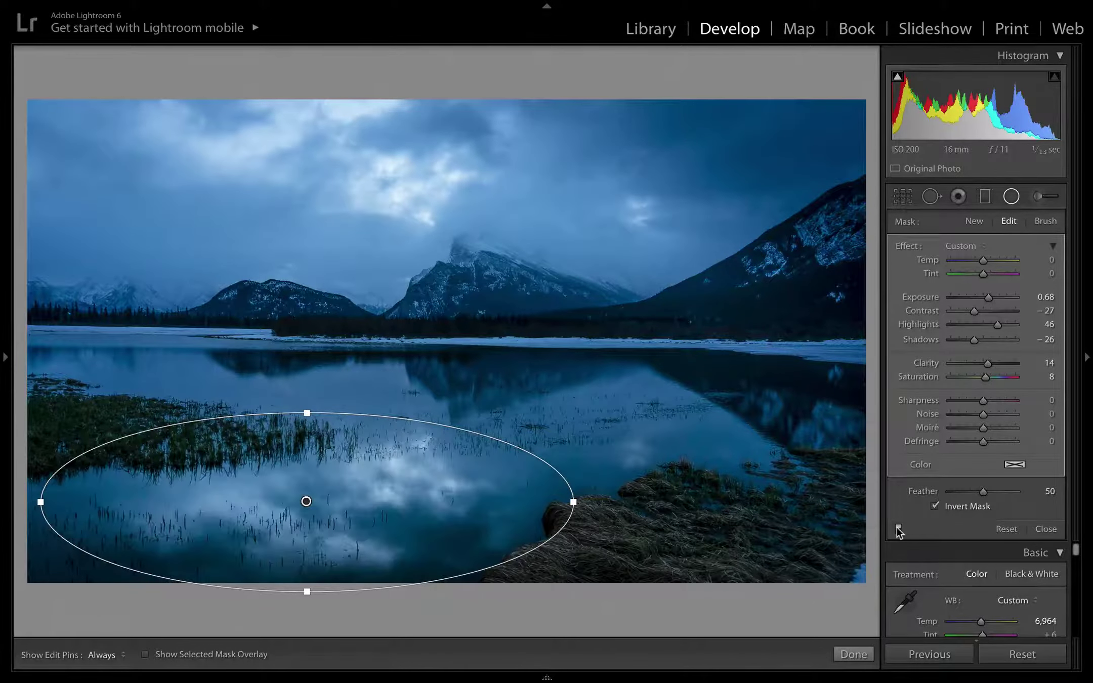
click(991, 299)
drag(991, 299, 989, 299)
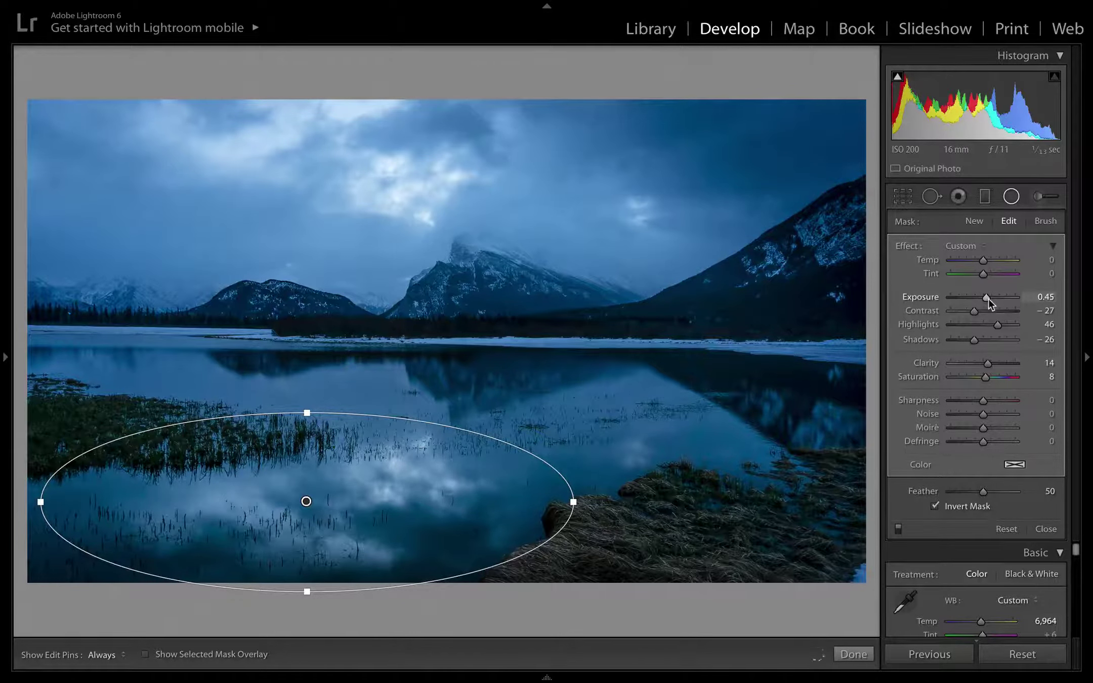
click(851, 653)
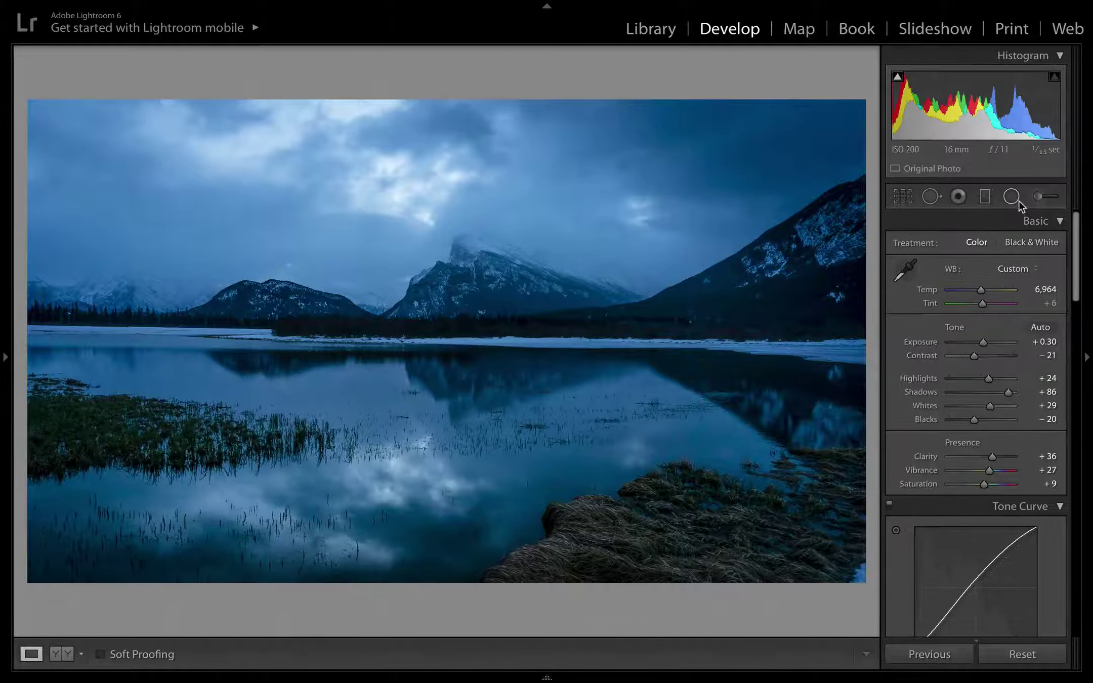
Paint an enlarged adjustment brush over the shore grass with Exposure 0.23, Contrast -12, Clarity 35
click(1038, 199)
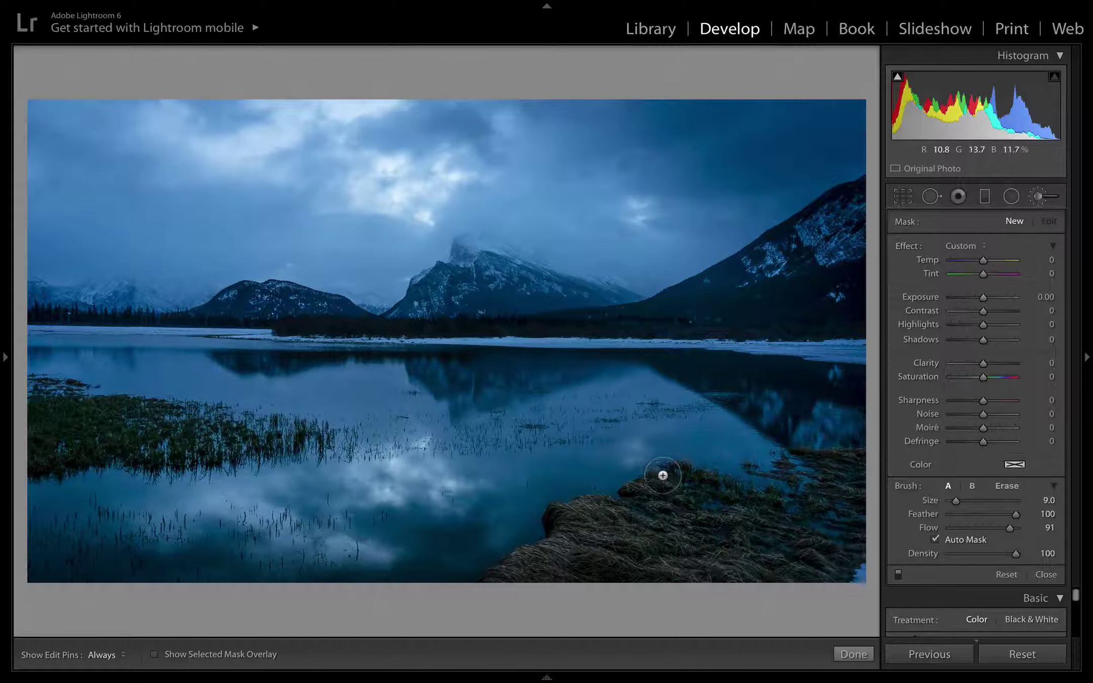
scroll(661, 474, up, 5)
key(h)
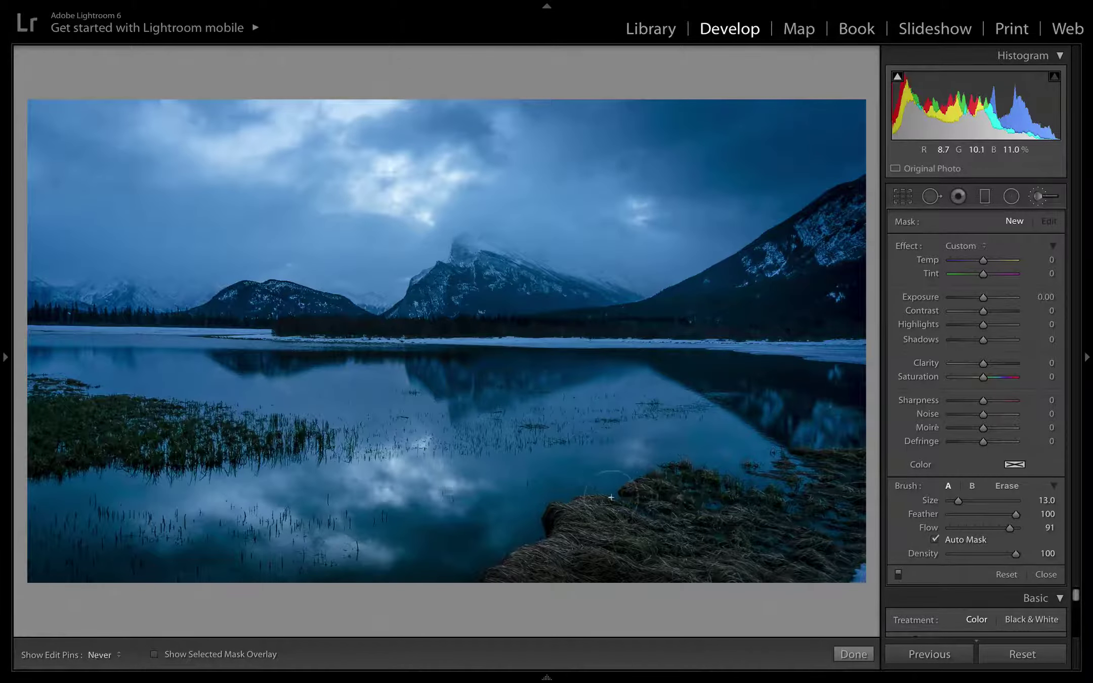
mouse_move(656, 507)
mouse_down()
mouse_move(721, 534)
mouse_move(830, 445)
mouse_up()
key(h)
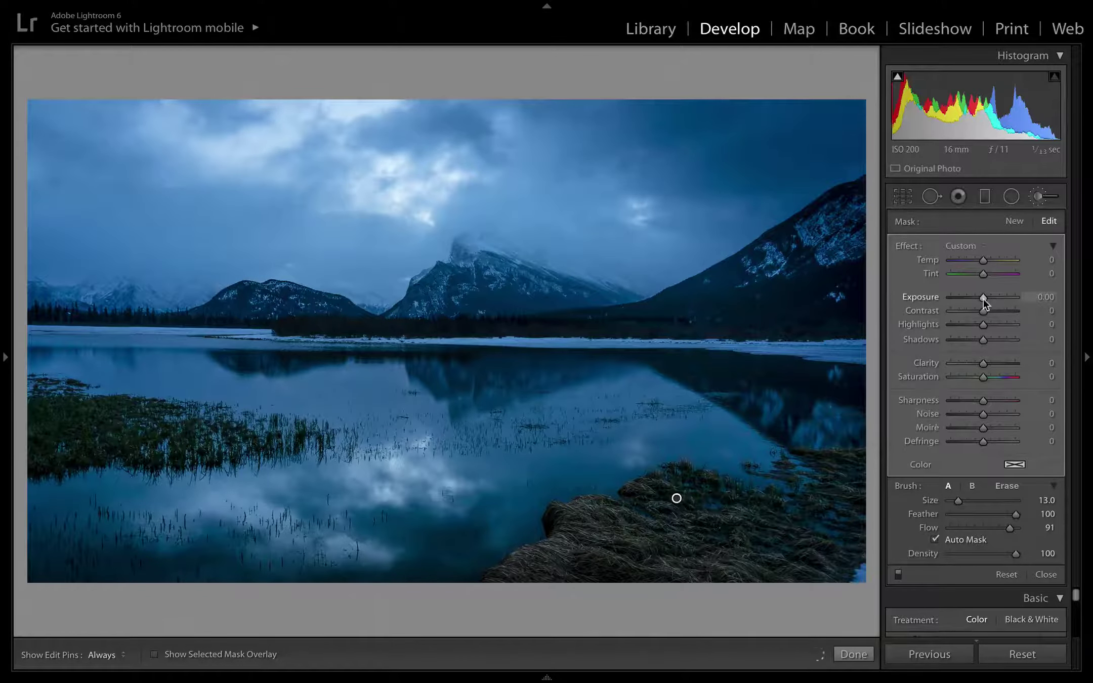
drag(983, 299, 985, 301)
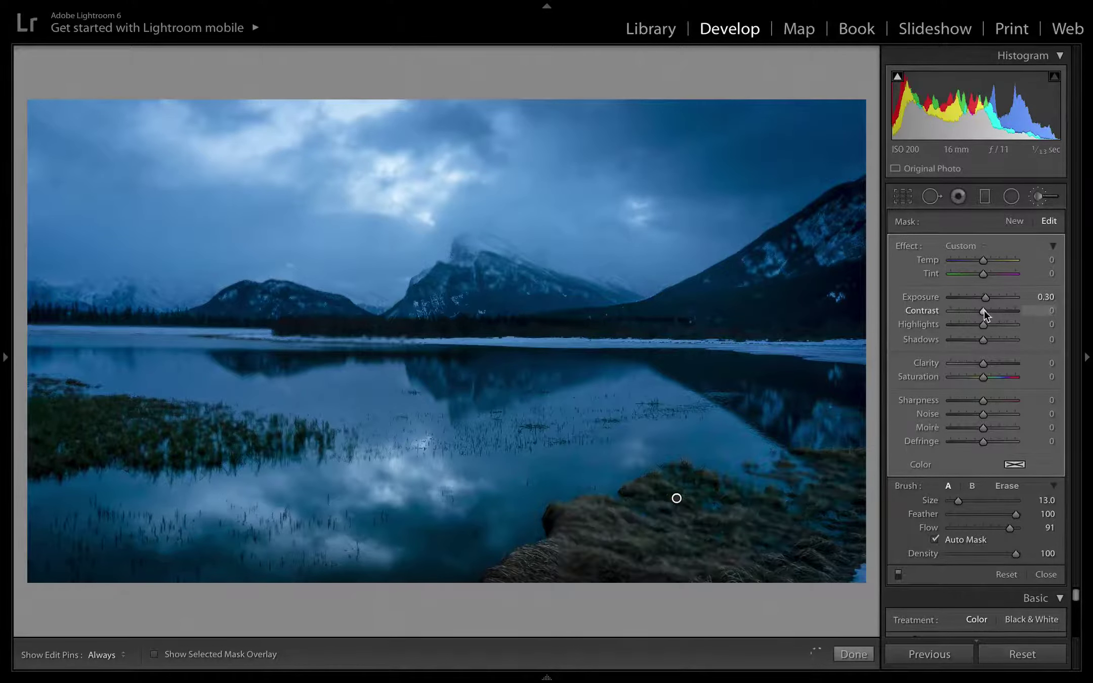
drag(984, 310, 987, 339)
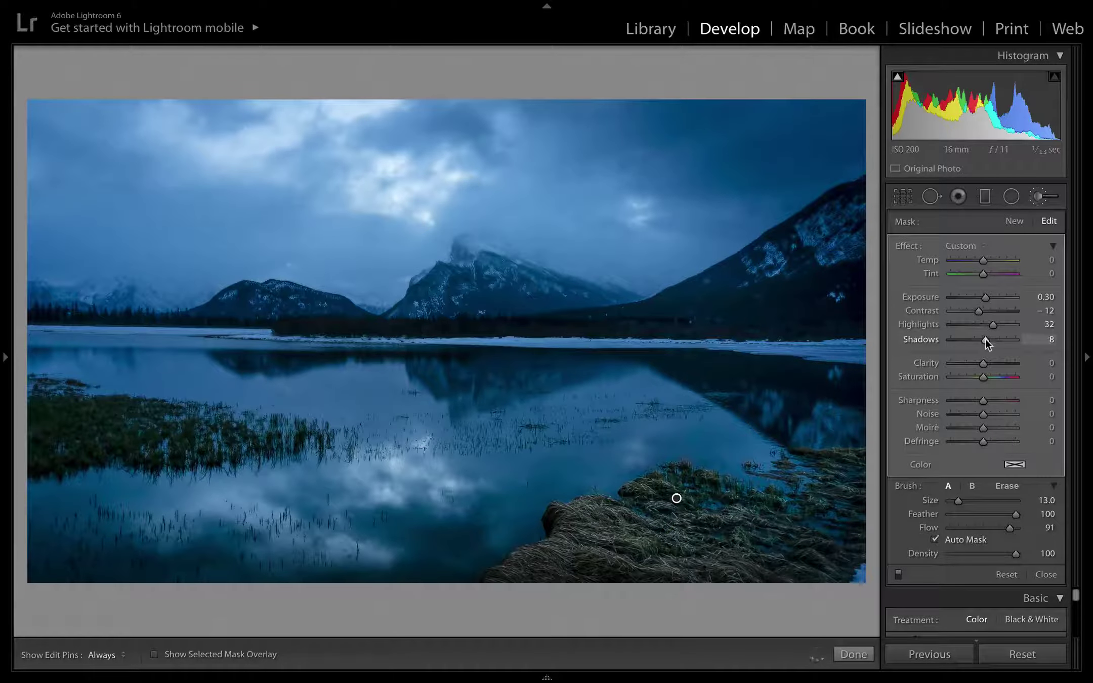
drag(983, 363, 995, 363)
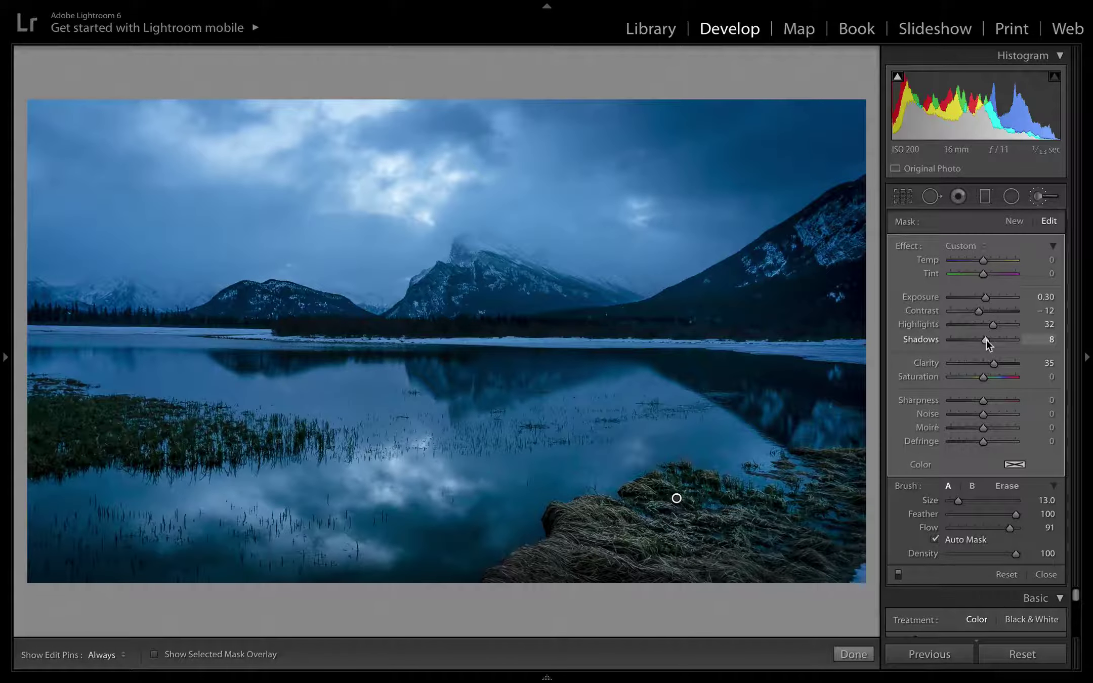
Extend the brush mask over the bottom grass, lift Shadows to 5, and compare before/after
key(h)
mouse_move(546, 555)
mouse_down()
mouse_move(526, 562)
mouse_move(541, 546)
mouse_move(555, 572)
mouse_move(521, 561)
mouse_move(663, 551)
mouse_move(782, 567)
mouse_move(734, 562)
mouse_move(804, 532)
mouse_move(780, 519)
mouse_move(849, 486)
mouse_move(678, 501)
mouse_move(641, 494)
mouse_move(701, 496)
mouse_move(632, 511)
mouse_move(607, 541)
mouse_move(820, 502)
mouse_up()
key(h)
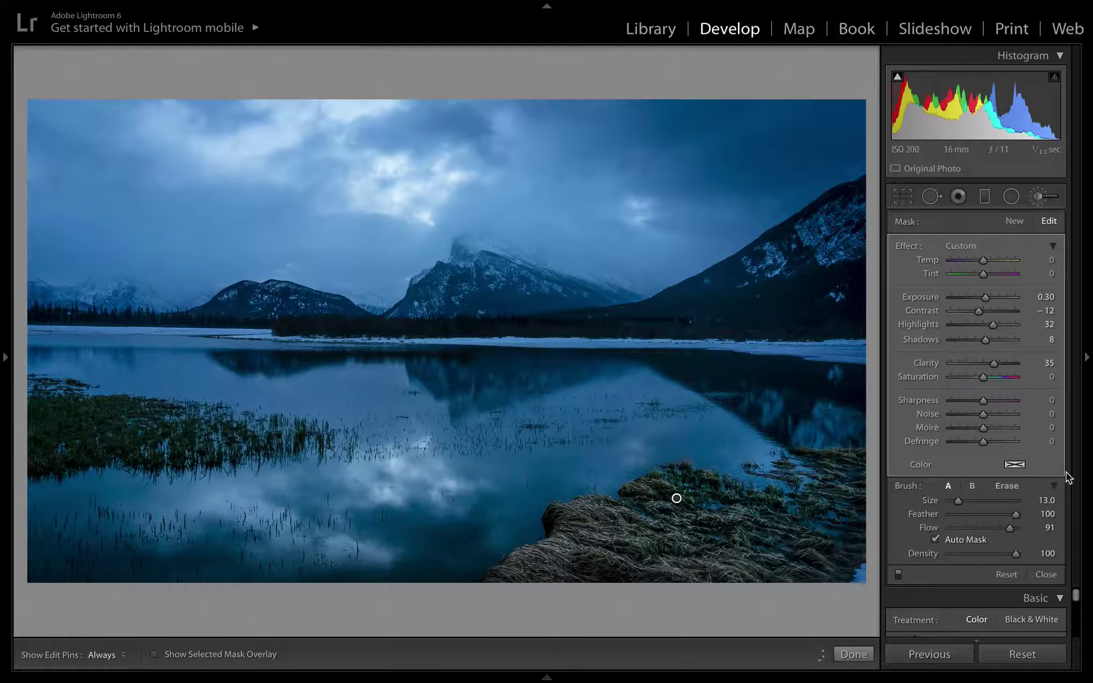
key(h)
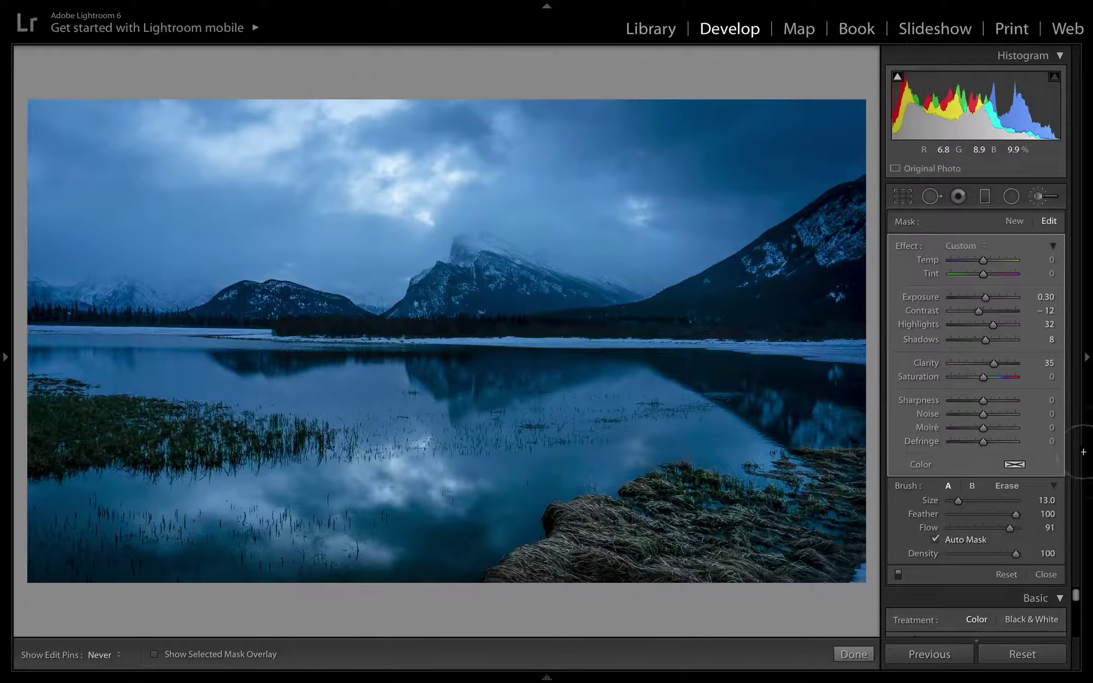
key(h)
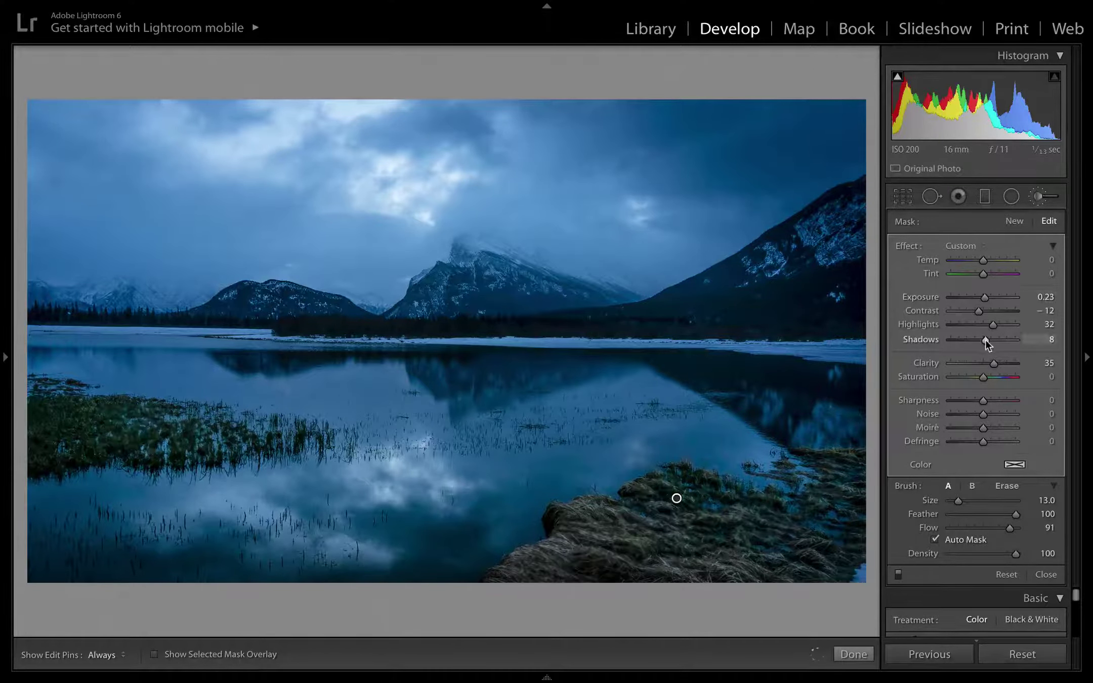
drag(986, 340, 984, 340)
click(898, 575)
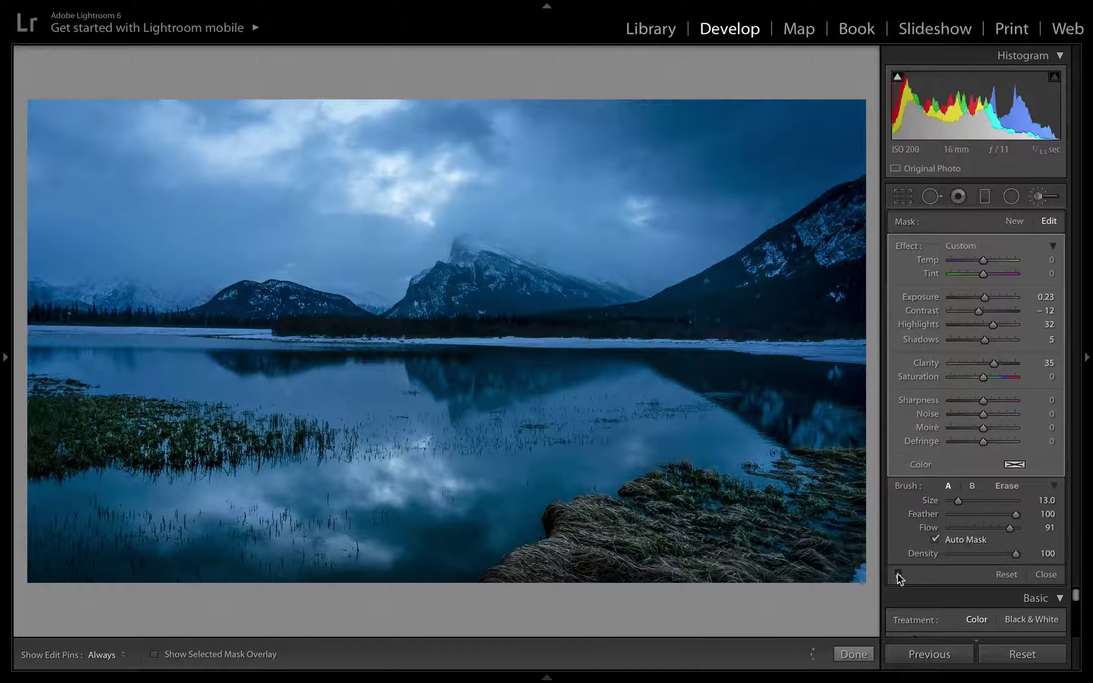
click(898, 575)
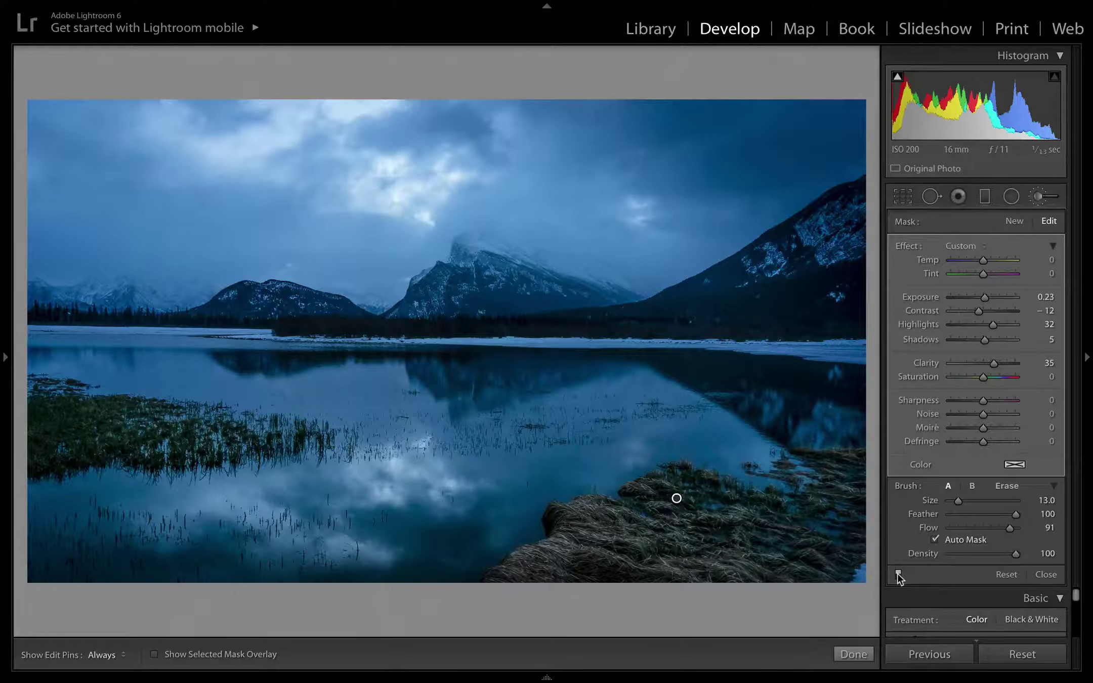
Add a graduated filter darkening the bottom-right corner to Exposure -1.09 with a wider feather
click(854, 655)
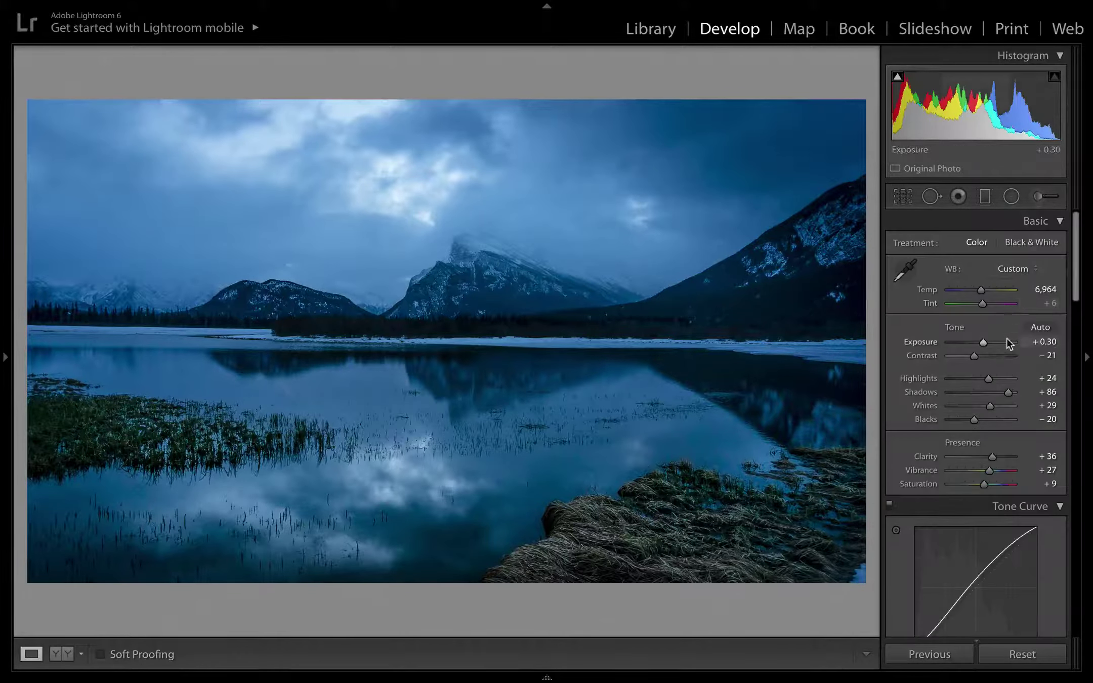
click(984, 197)
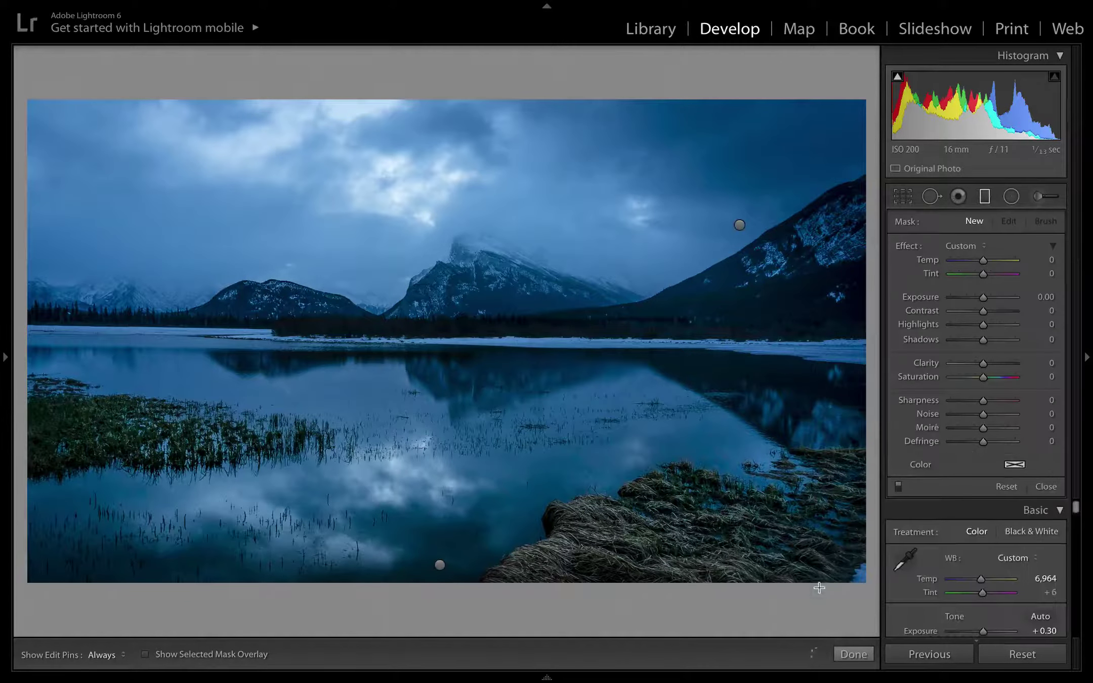
drag(820, 589, 790, 527)
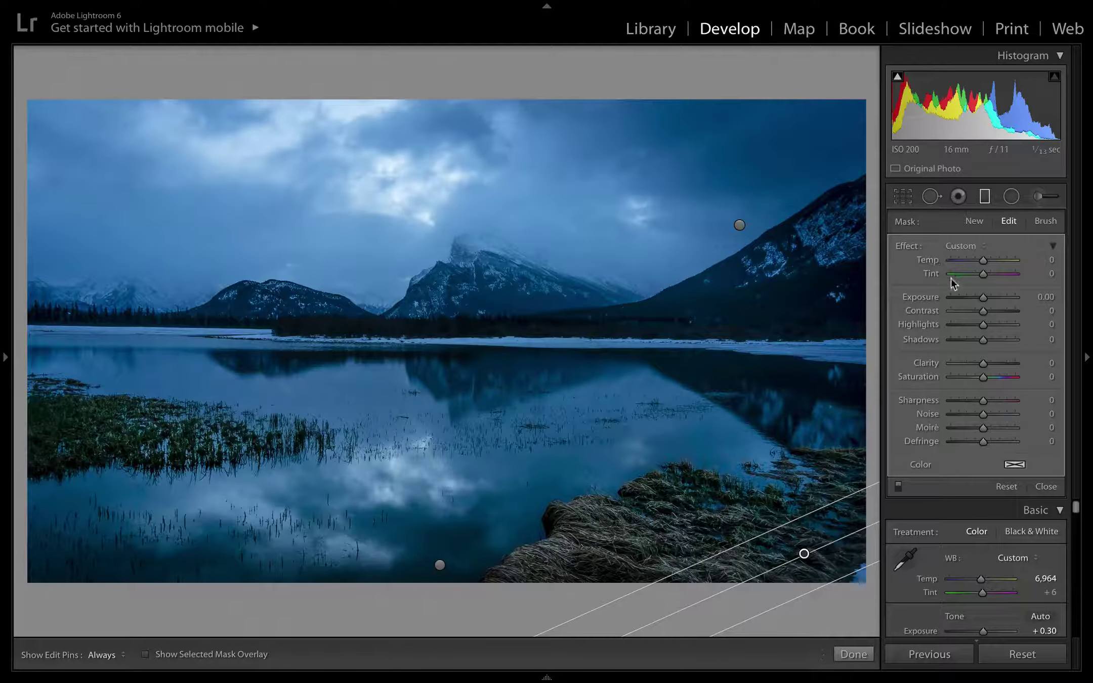
drag(983, 298, 965, 296)
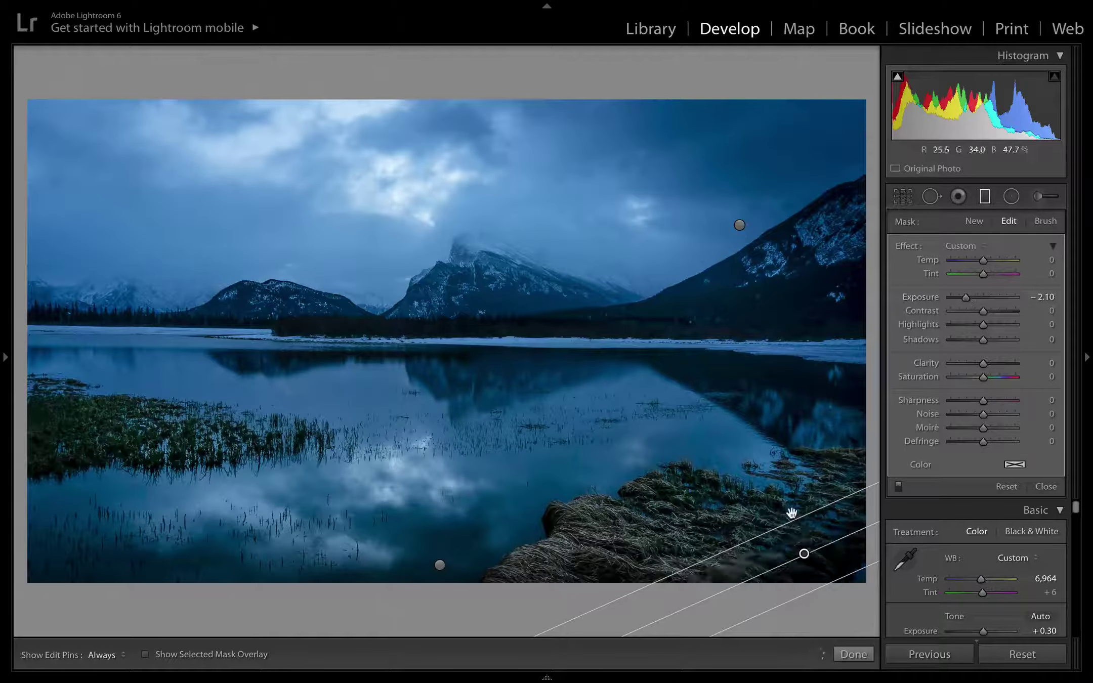
drag(783, 522, 776, 503)
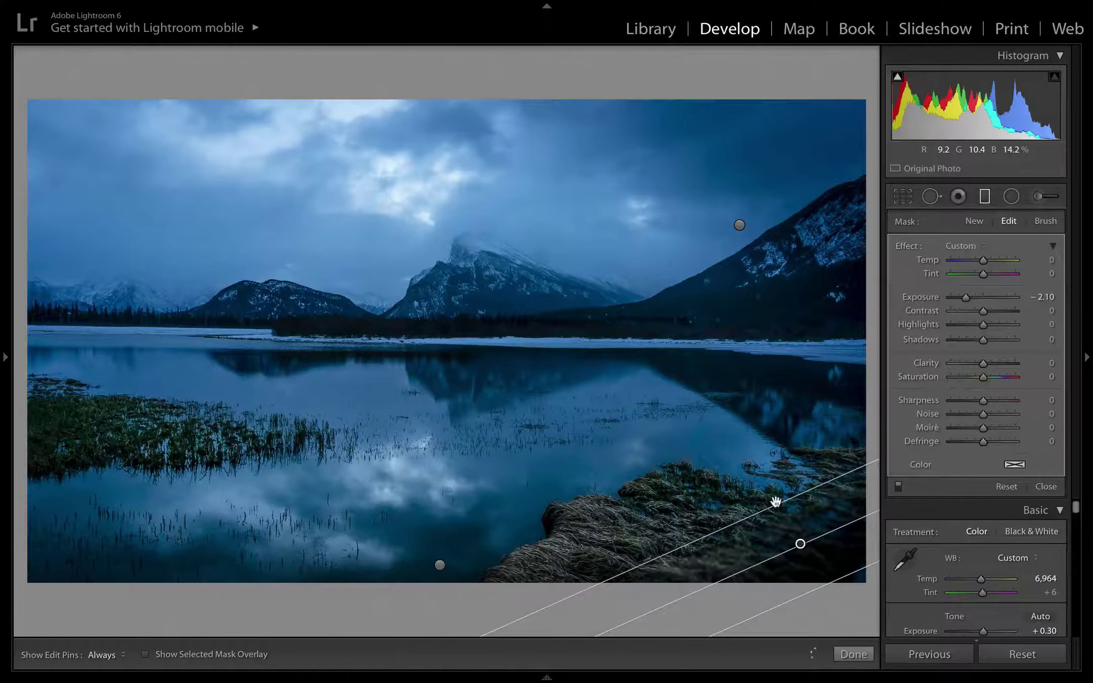
drag(965, 296, 974, 298)
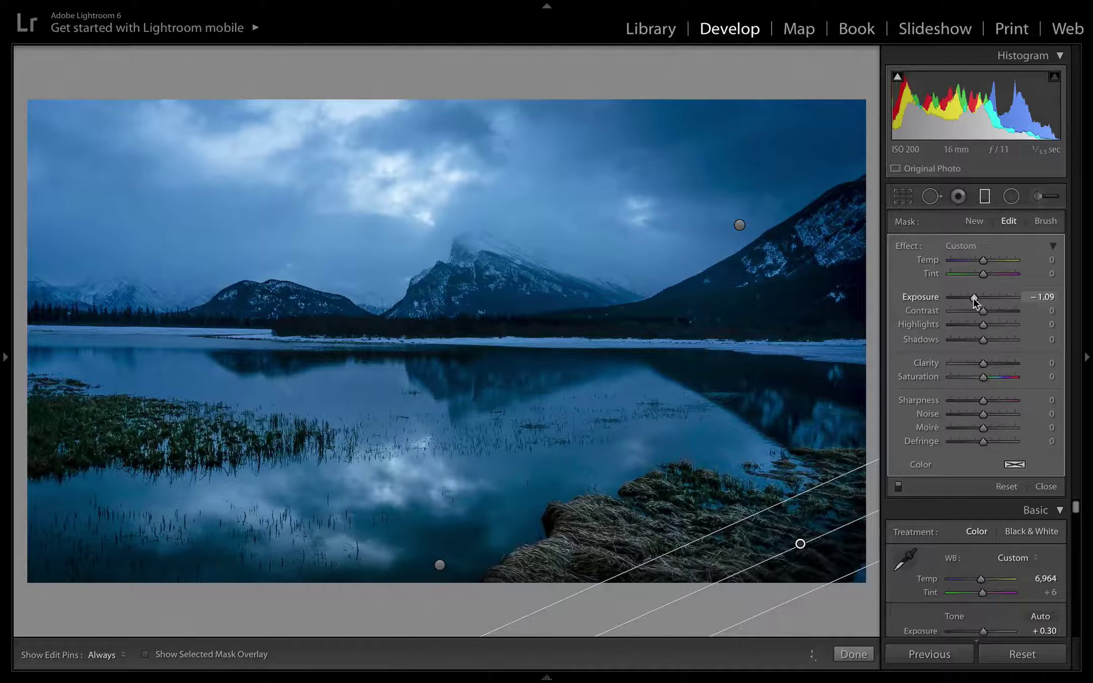
click(860, 655)
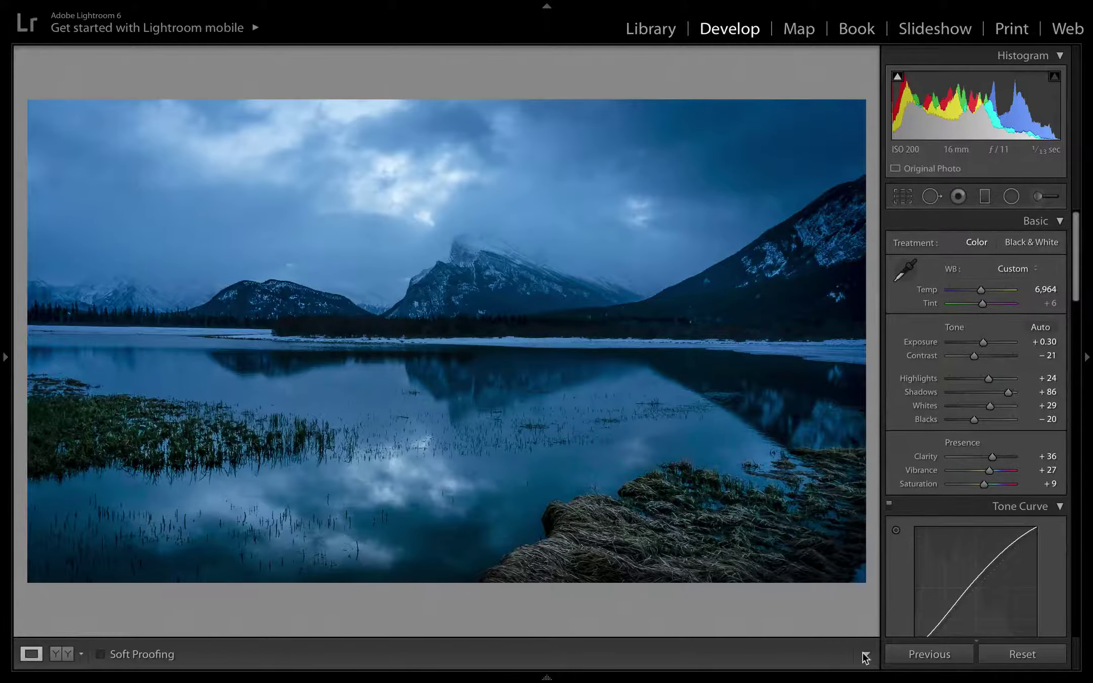
key(y)
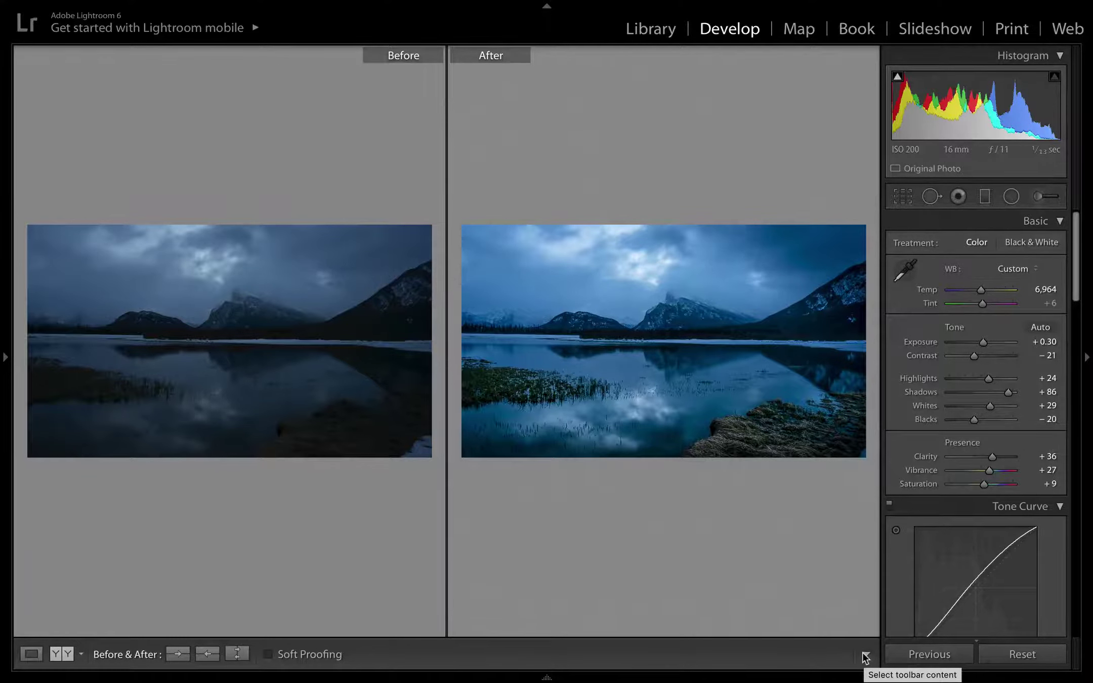
key(y)
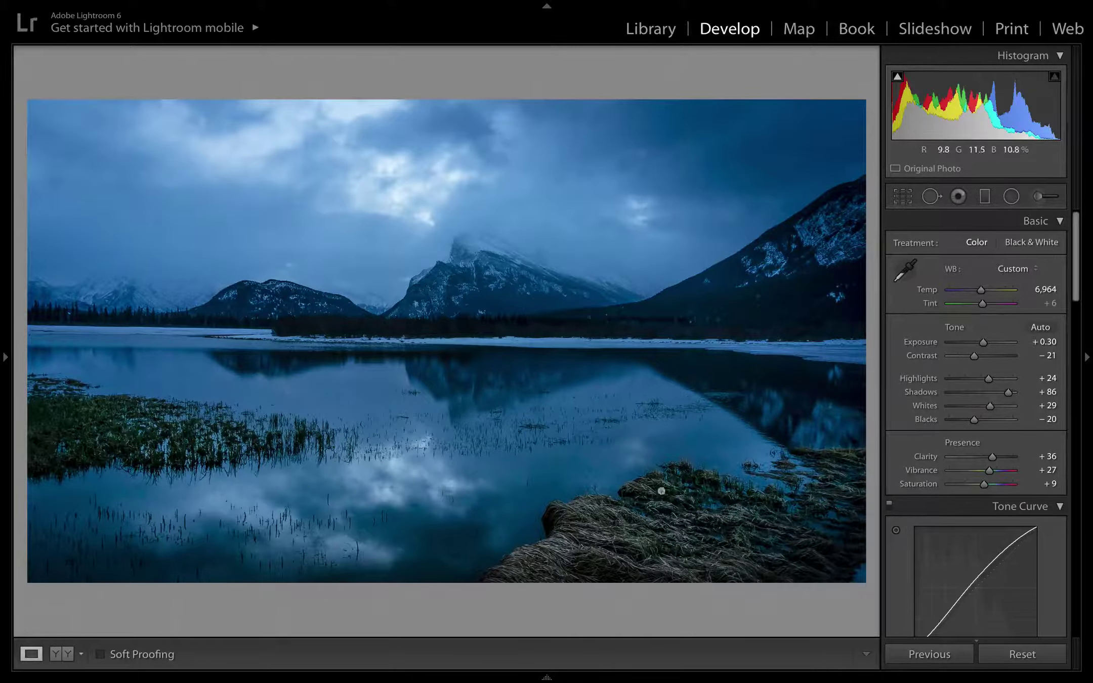
Place a radial ellipse across the lake: Exposure 0.27, Contrast -28, Highlights 10, Shadows -17, Clarity 20
click(1014, 199)
drag(420, 438, 793, 489)
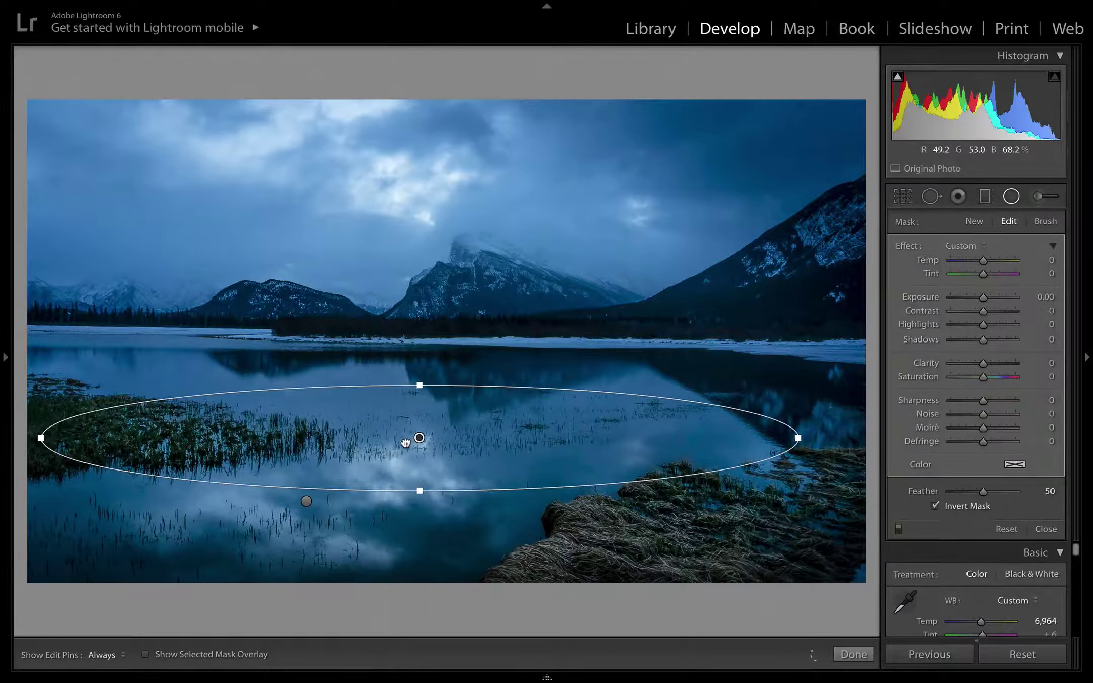
drag(415, 438, 441, 428)
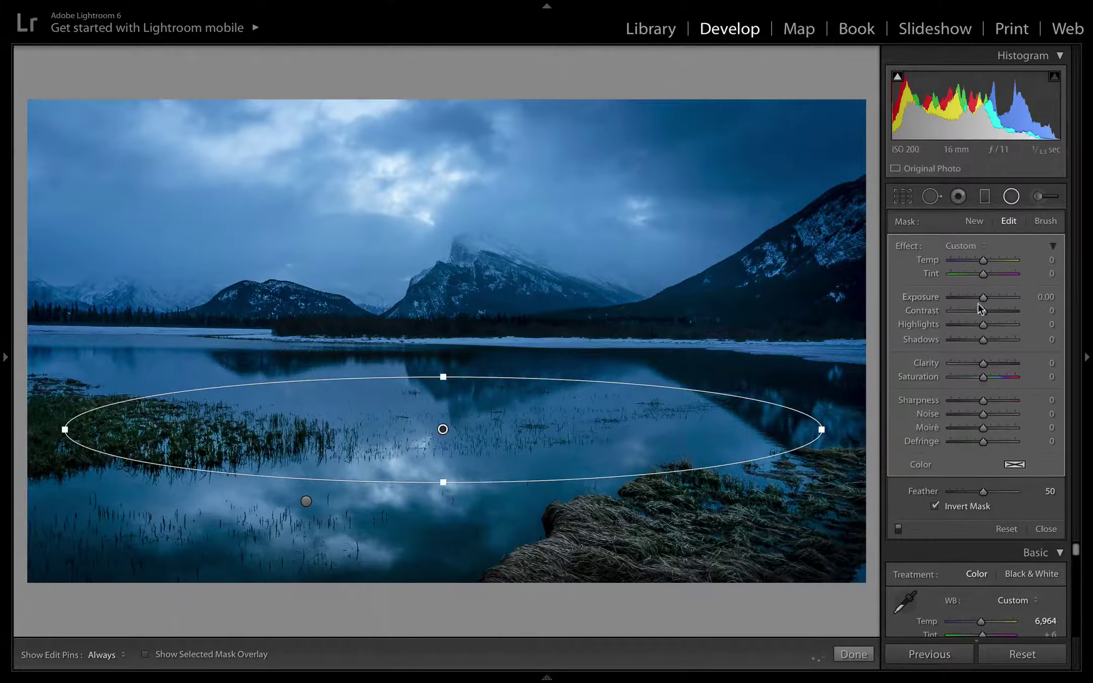
drag(983, 297, 984, 298)
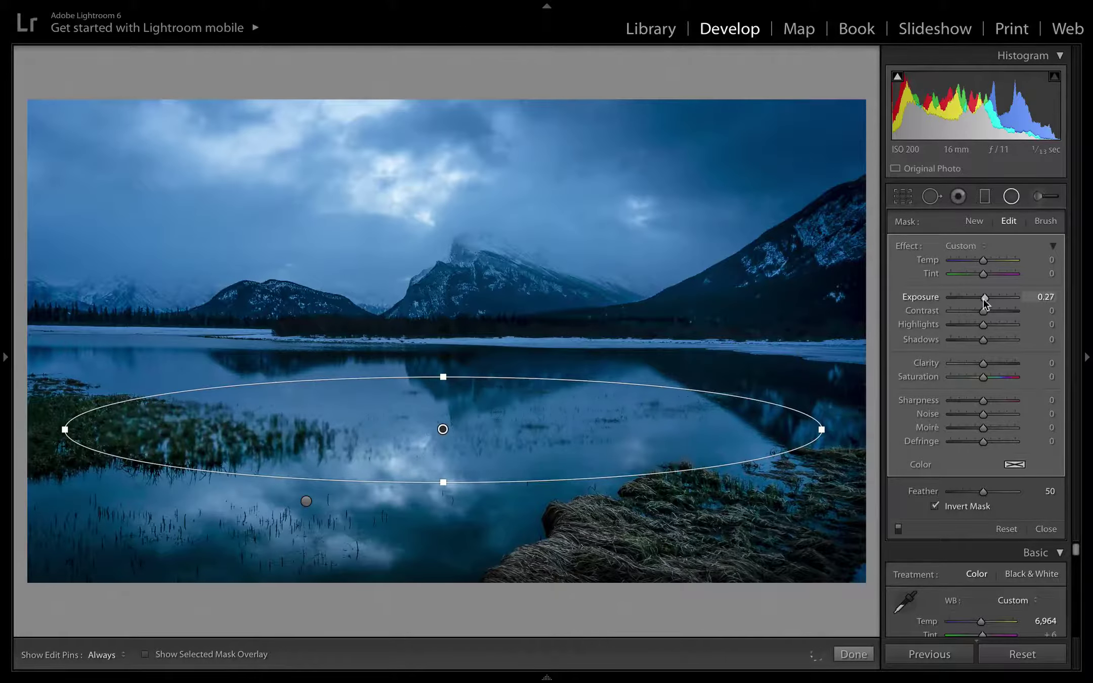
drag(982, 311, 989, 364)
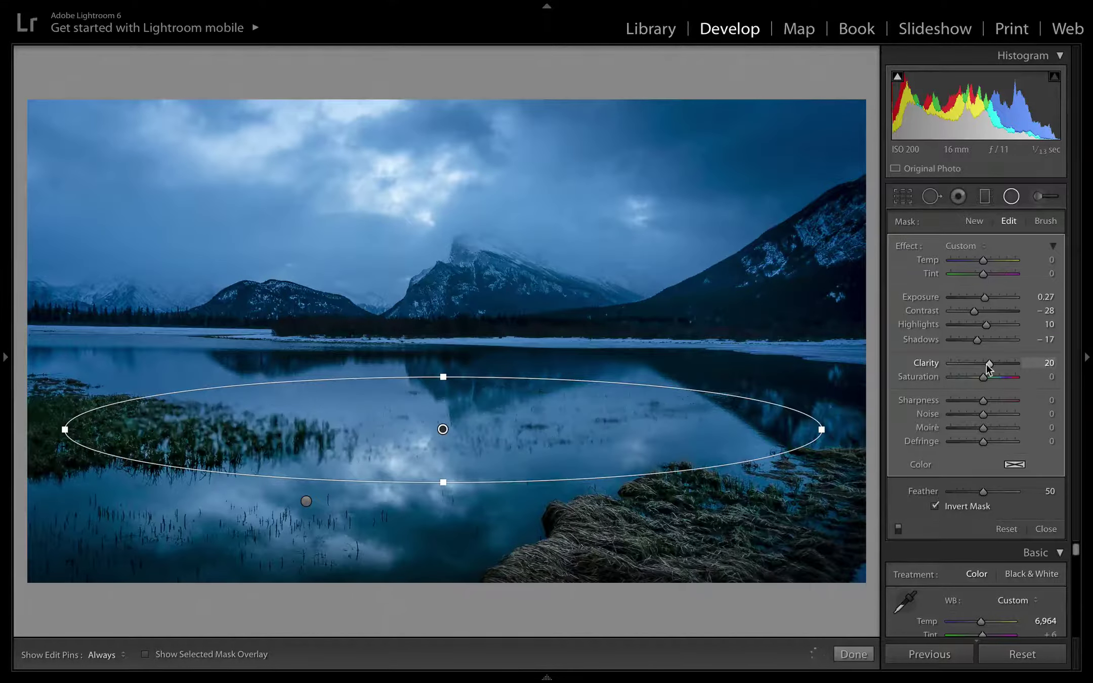
click(853, 654)
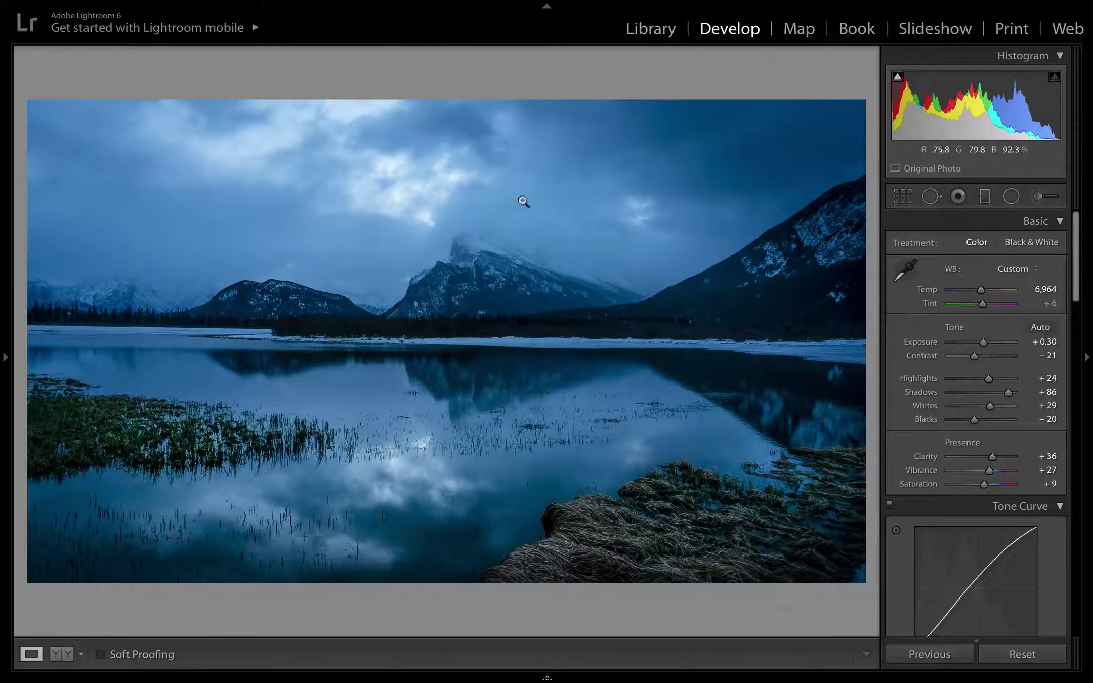
Draw and reposition a radial ellipse over the cloudy upper-left sky
click(1013, 200)
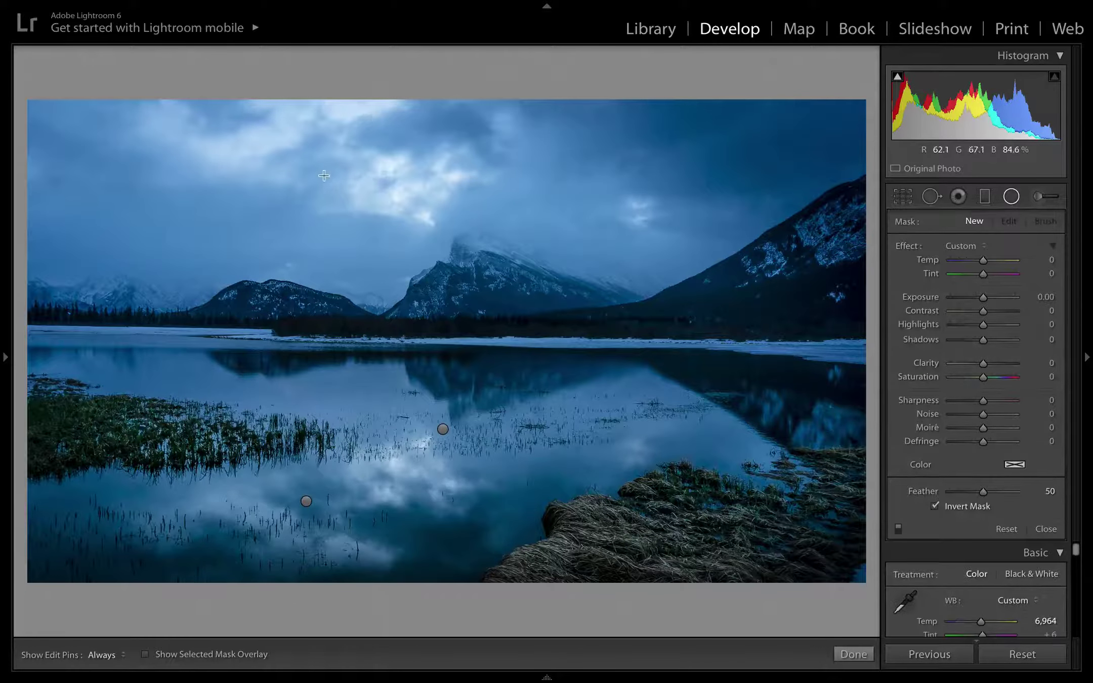
drag(324, 175, 611, 294)
mouse_move(324, 175)
mouse_down()
mouse_move(358, 190)
mouse_move(342, 175)
mouse_up()
drag(984, 299, 985, 298)
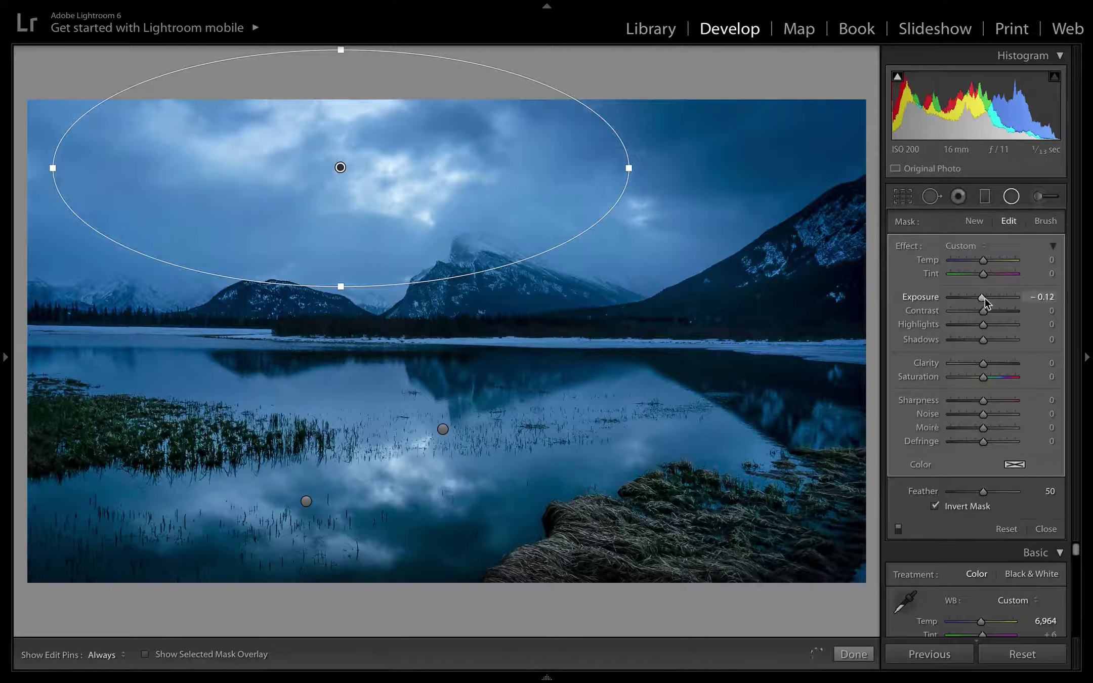
Apply Detail in Sky, reset it, then set Exposure -0.18, Contrast 43, Clarity 31, Saturation -12
click(980, 247)
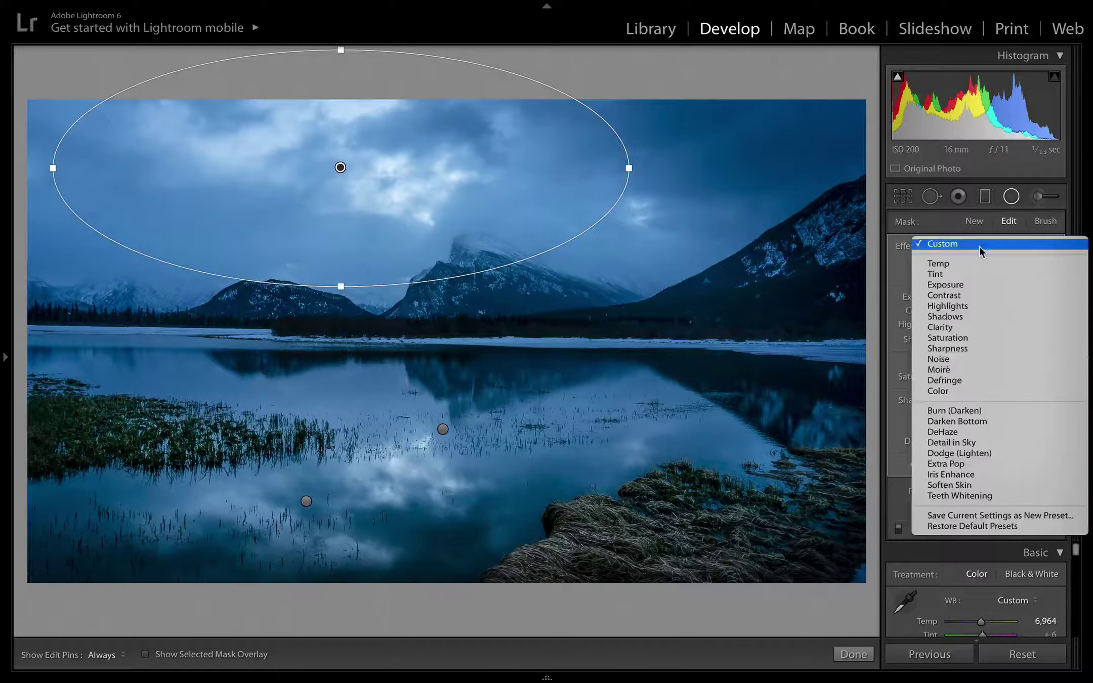
click(974, 445)
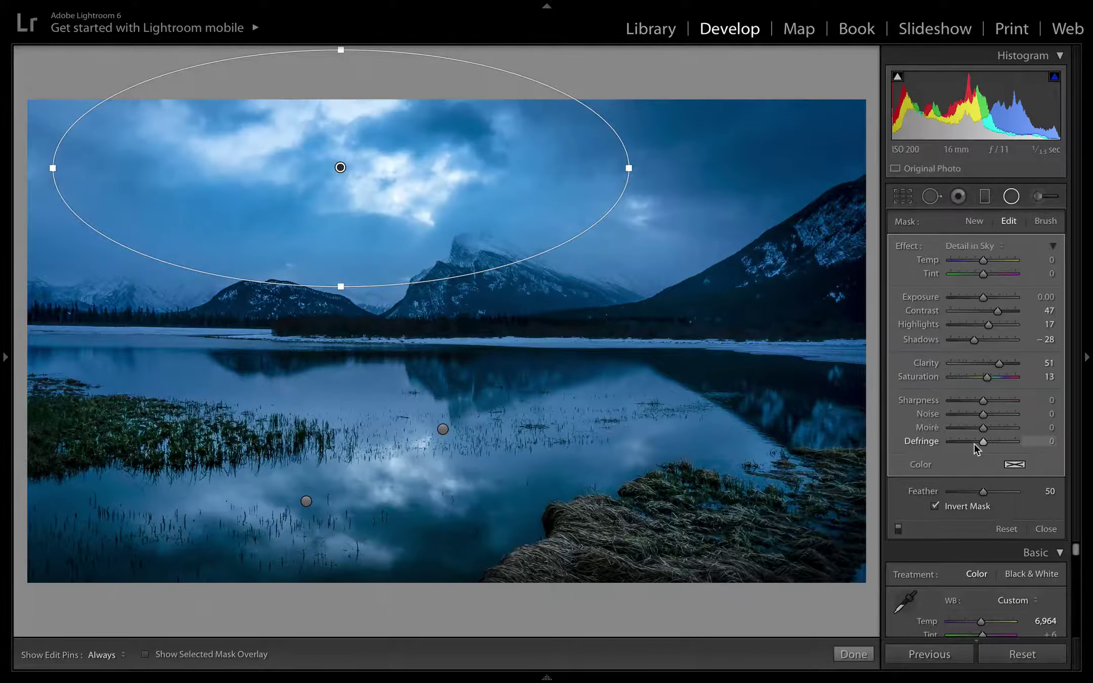
double_click(905, 246)
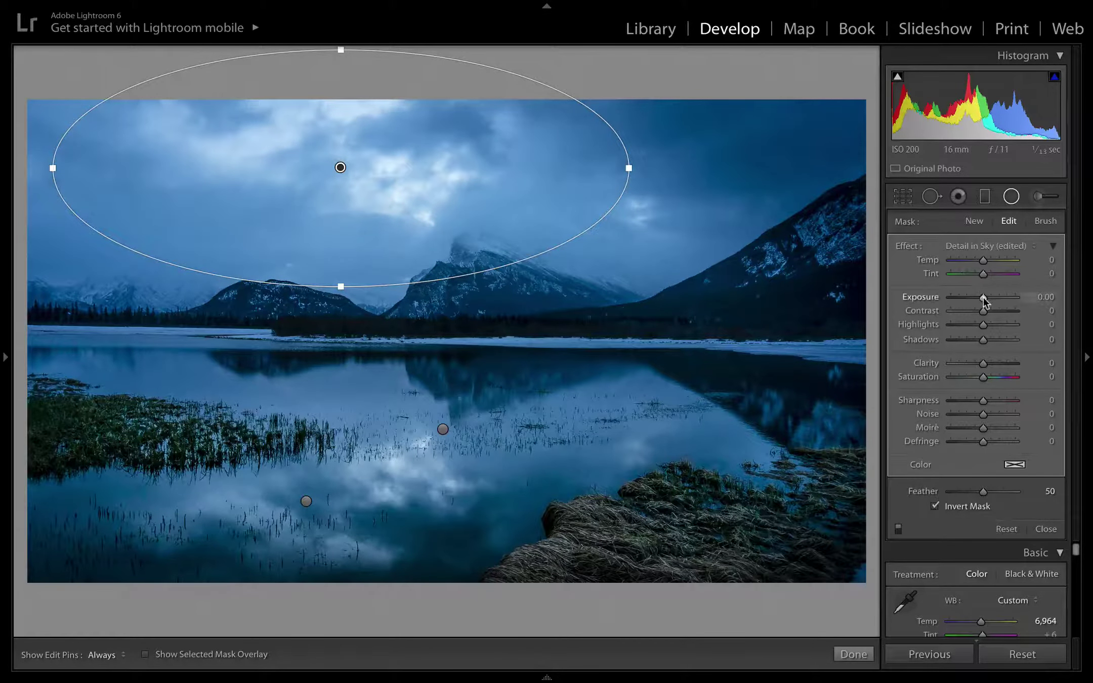
drag(982, 298, 978, 377)
click(982, 376)
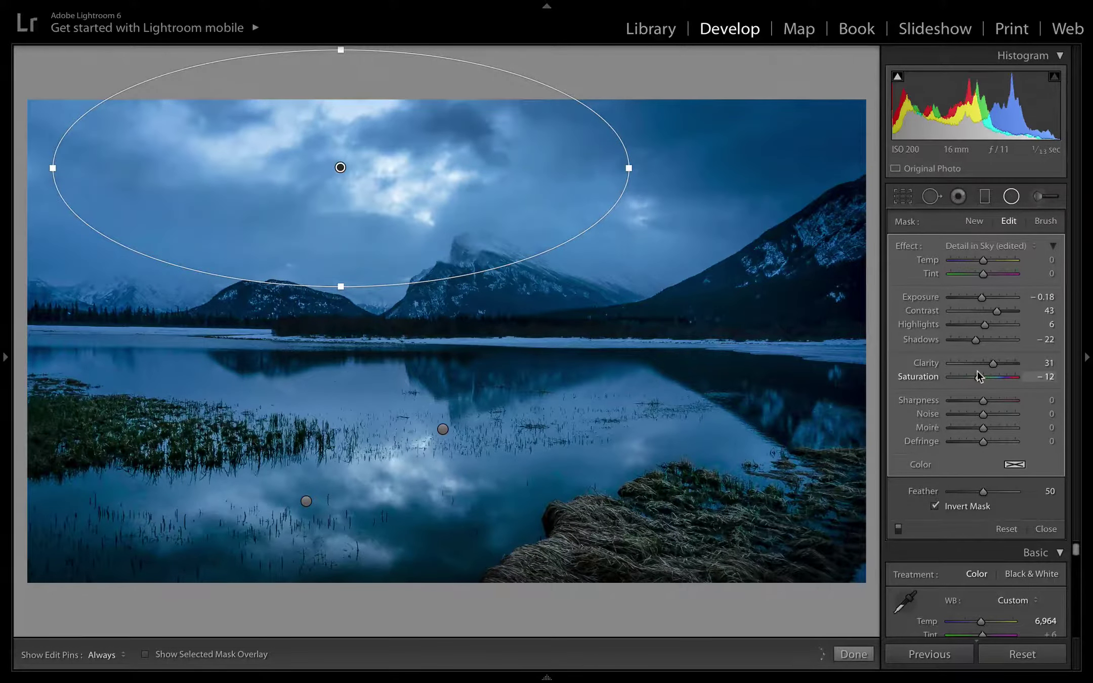
Toggle the radial filter adjustments off and on repeatedly to compare the photo
click(898, 528)
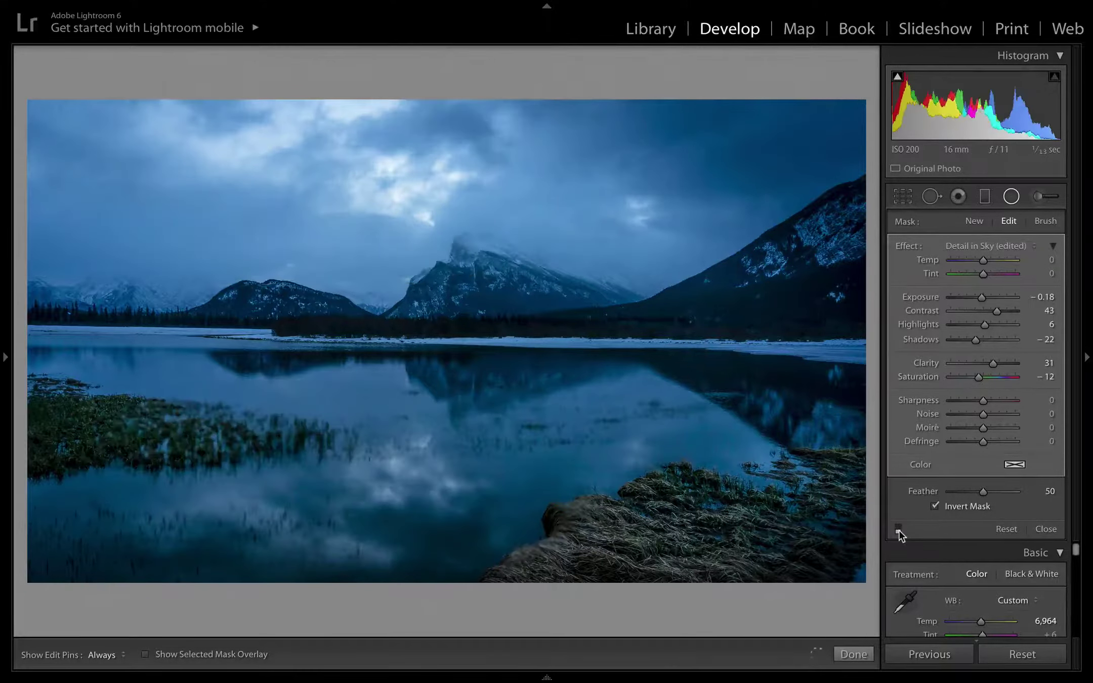
click(898, 528)
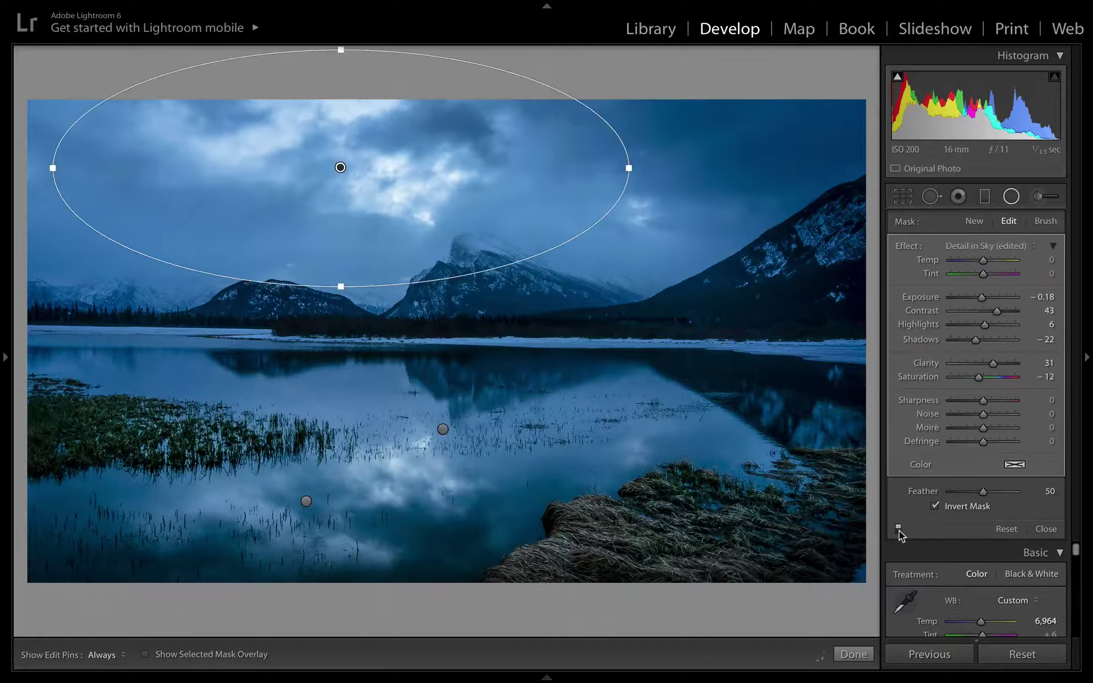
click(899, 528)
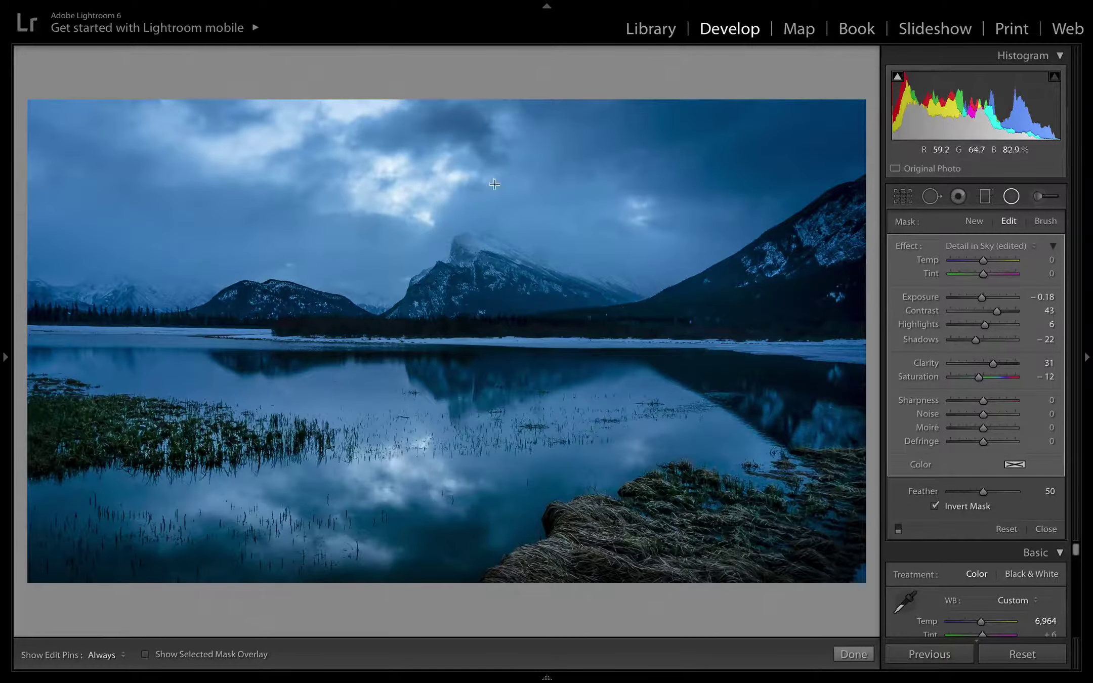
click(900, 529)
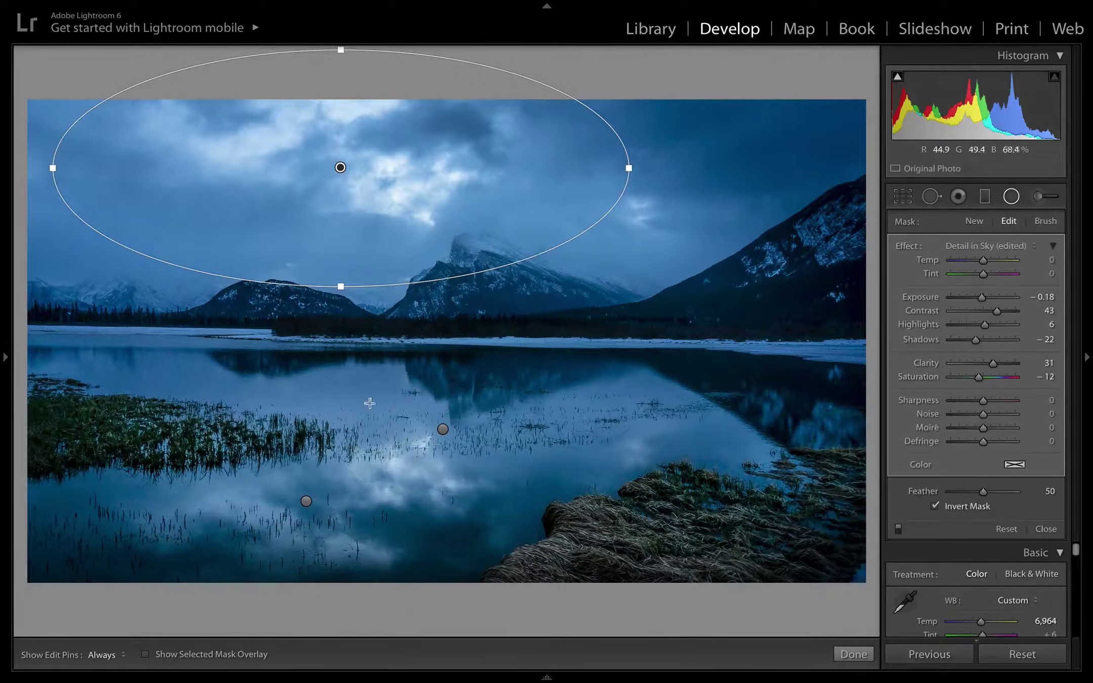
click(899, 528)
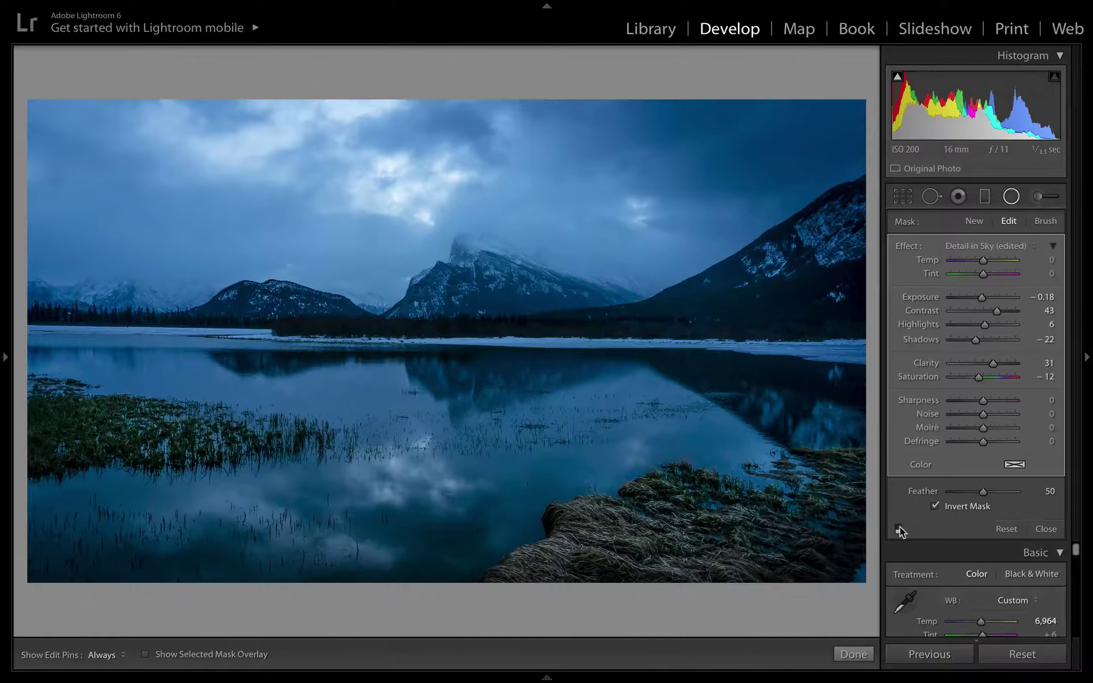
click(898, 529)
click(898, 529)
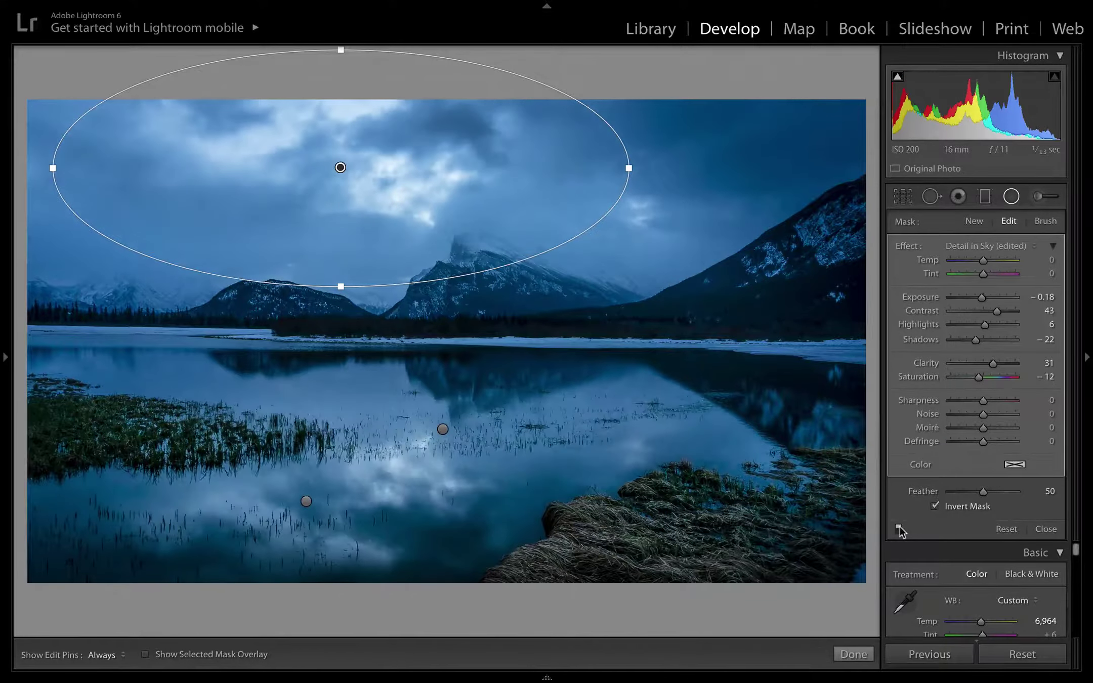
Switch to the graduated filters and compare them off and on
click(988, 203)
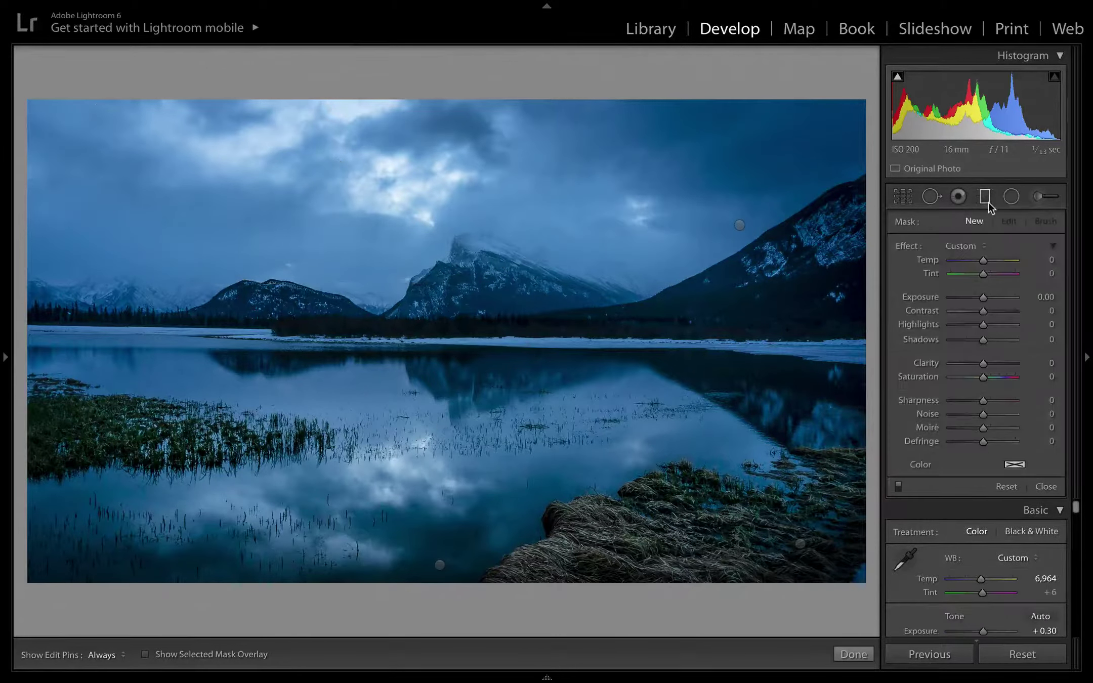
click(898, 487)
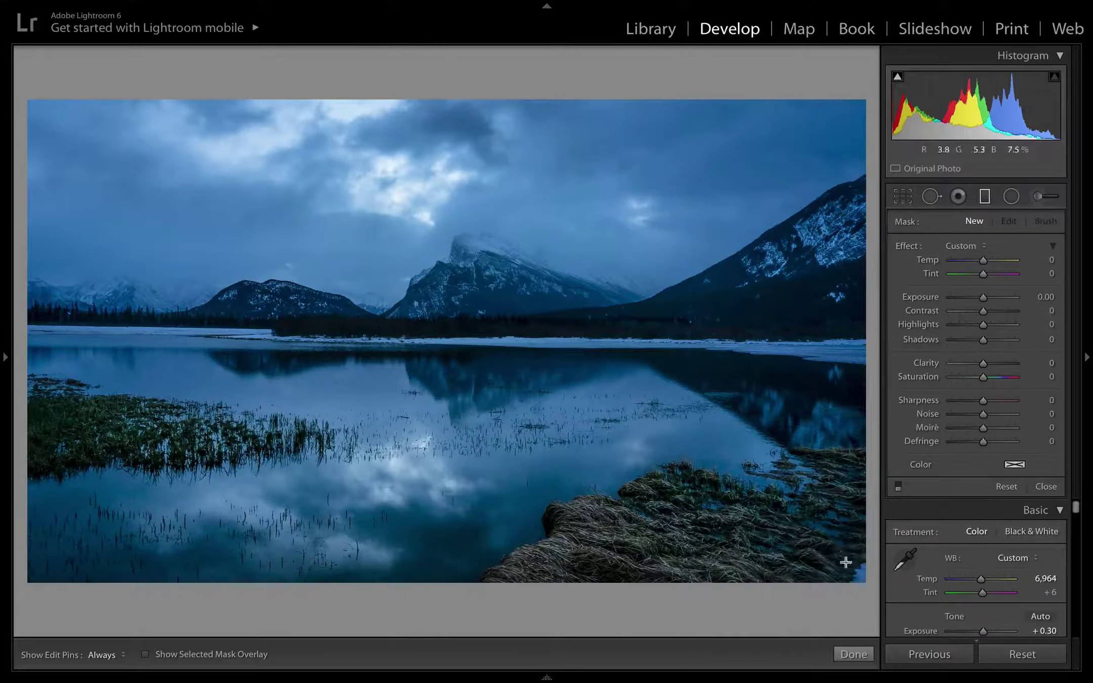
click(898, 487)
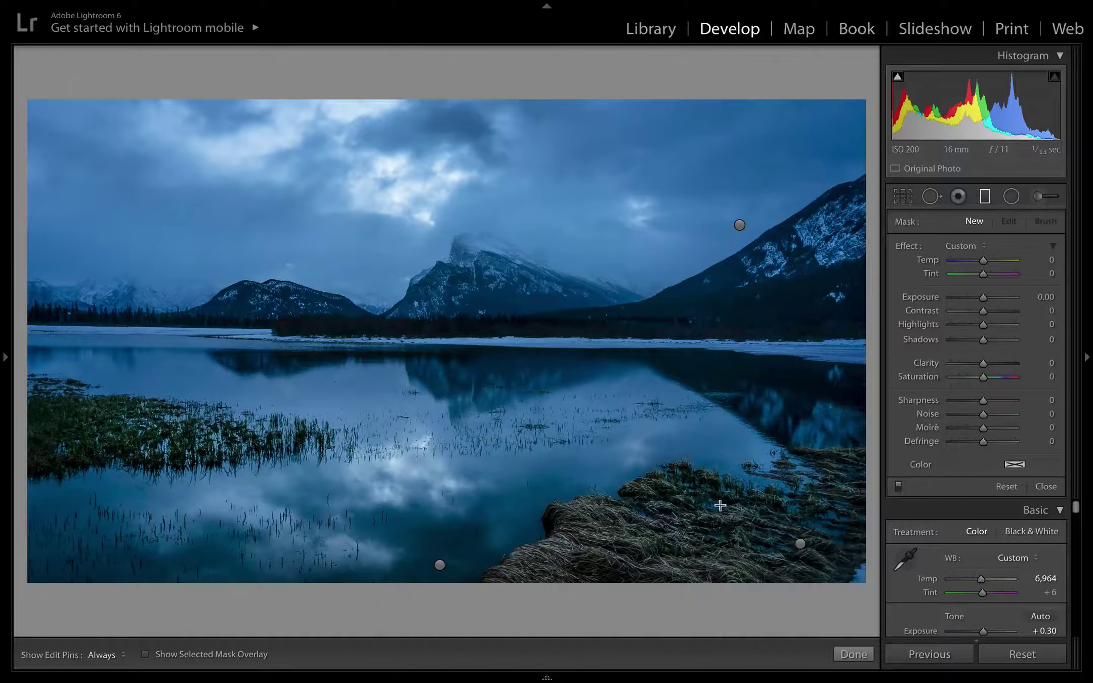
Switch to the adjustment brush and compare the grass adjustment off and on, leaving it on
click(1045, 203)
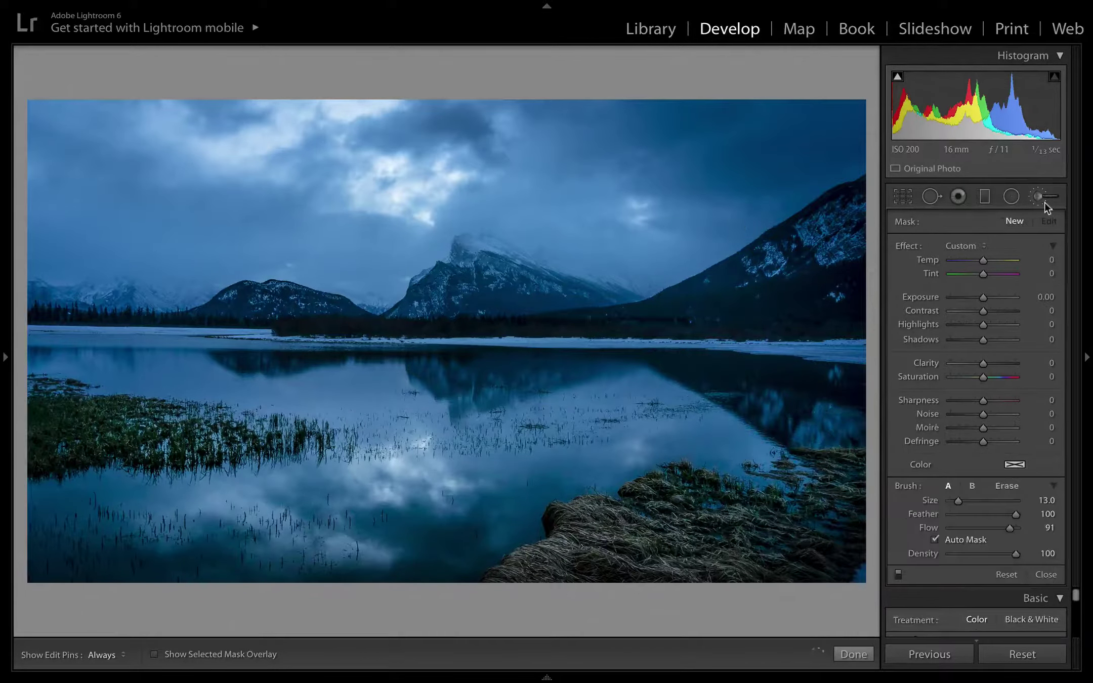
click(898, 576)
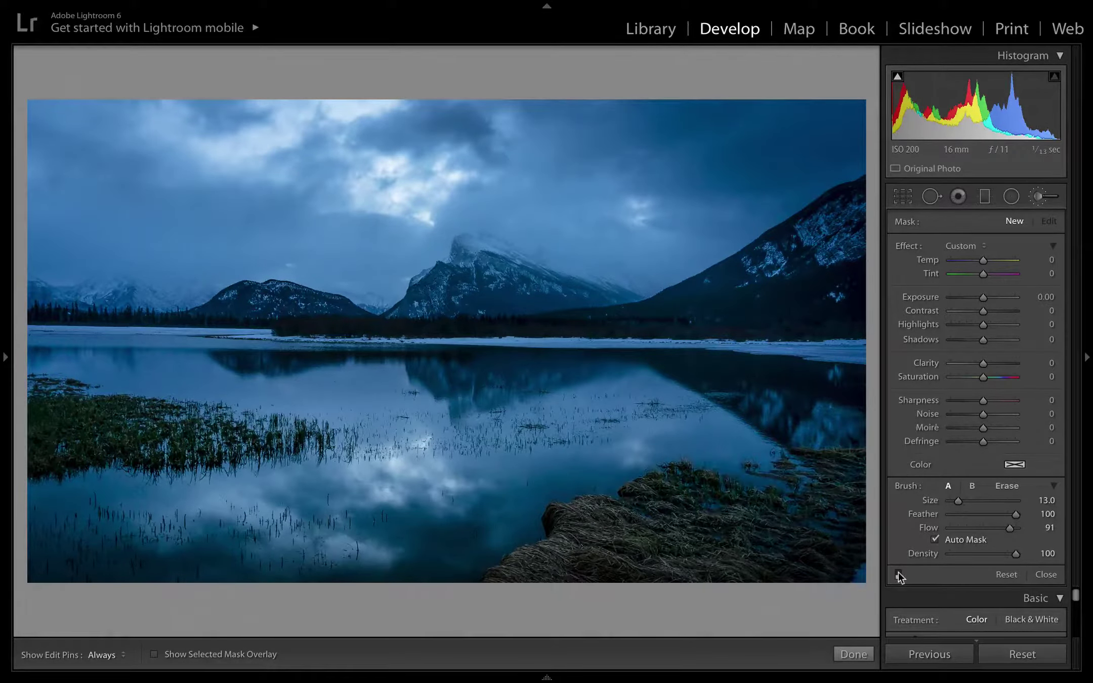
click(898, 575)
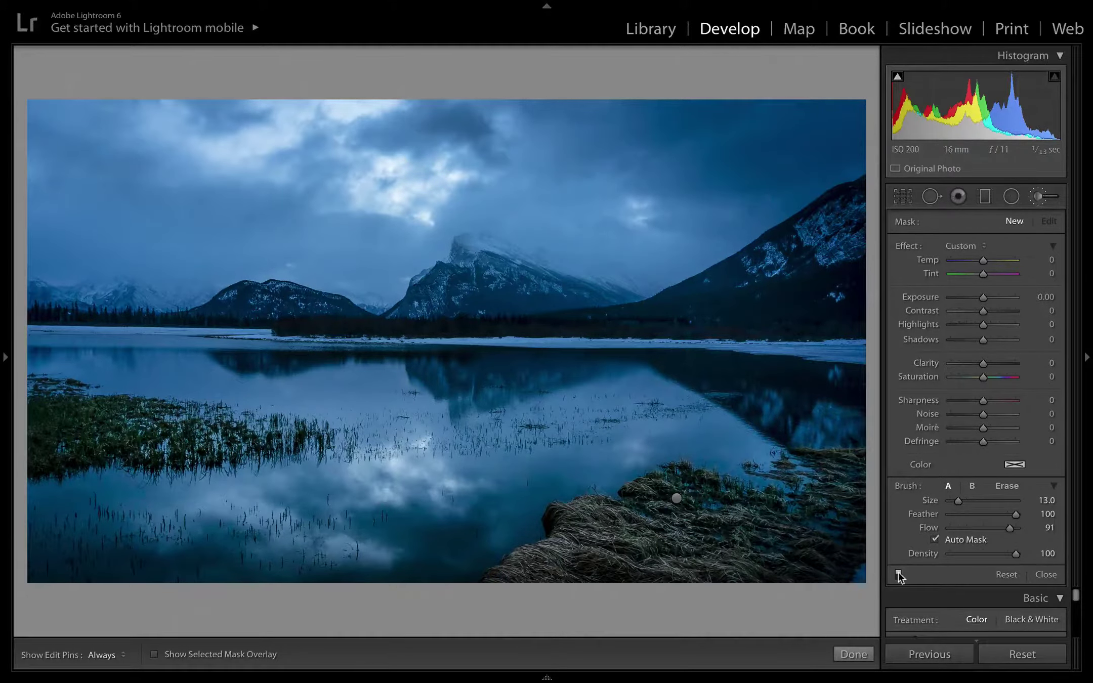
click(898, 576)
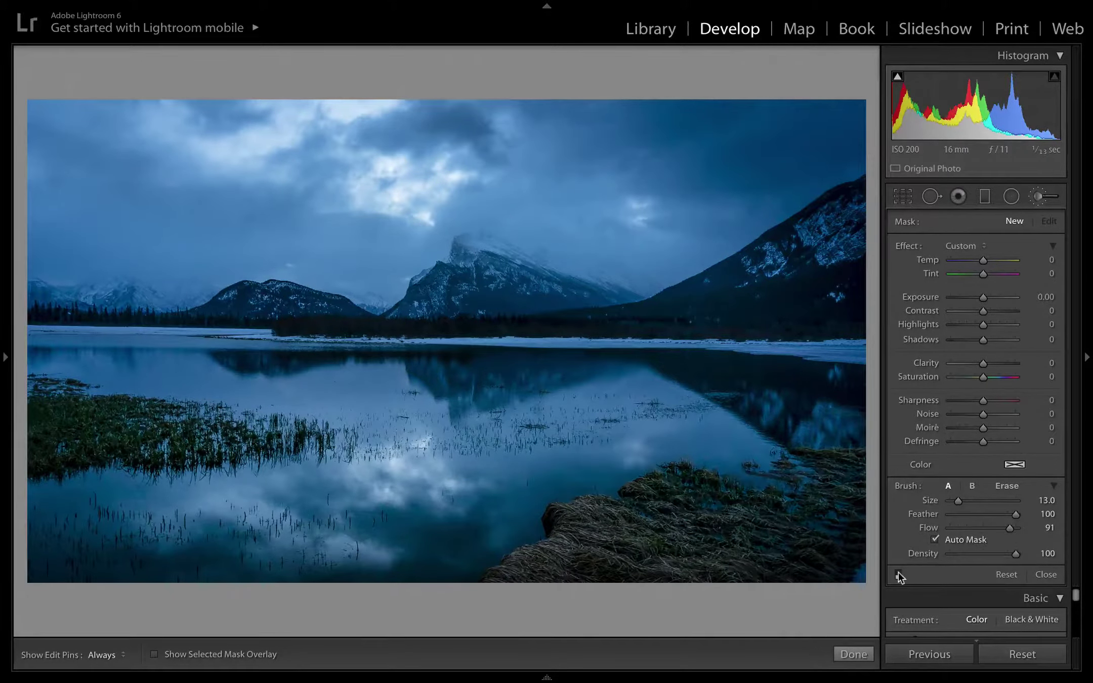
click(898, 576)
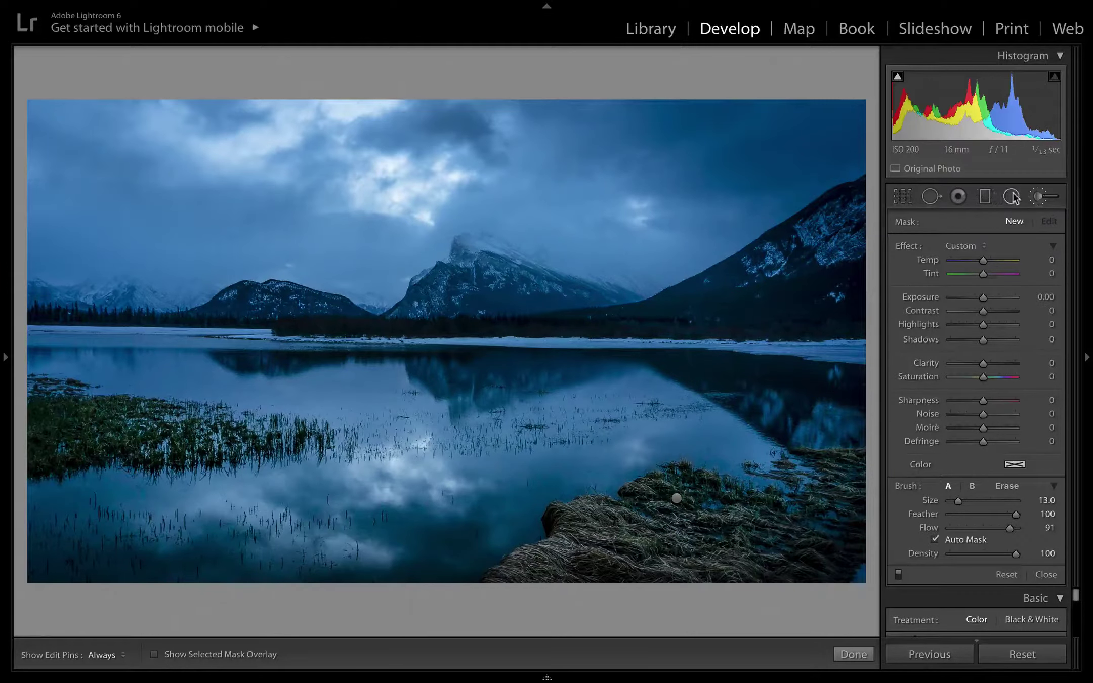
Compare the edited lake photo with its darker original in the Before/After side-by-side view, and close the Adjustment Brush
key(y)
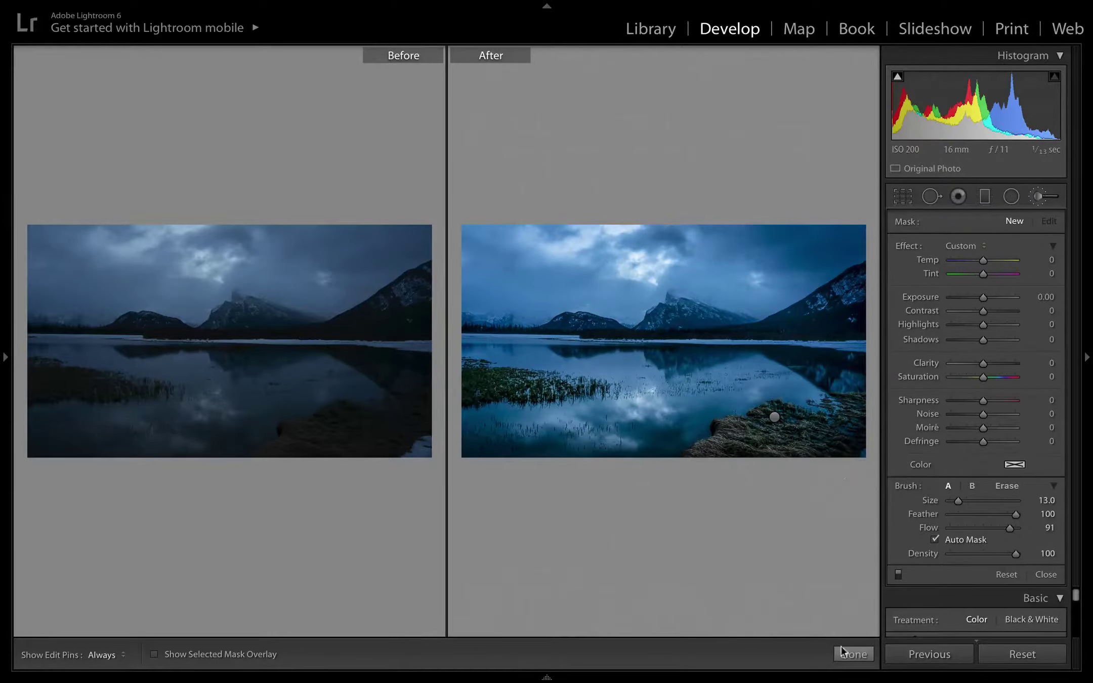
mouse_move(858, 668)
click(853, 654)
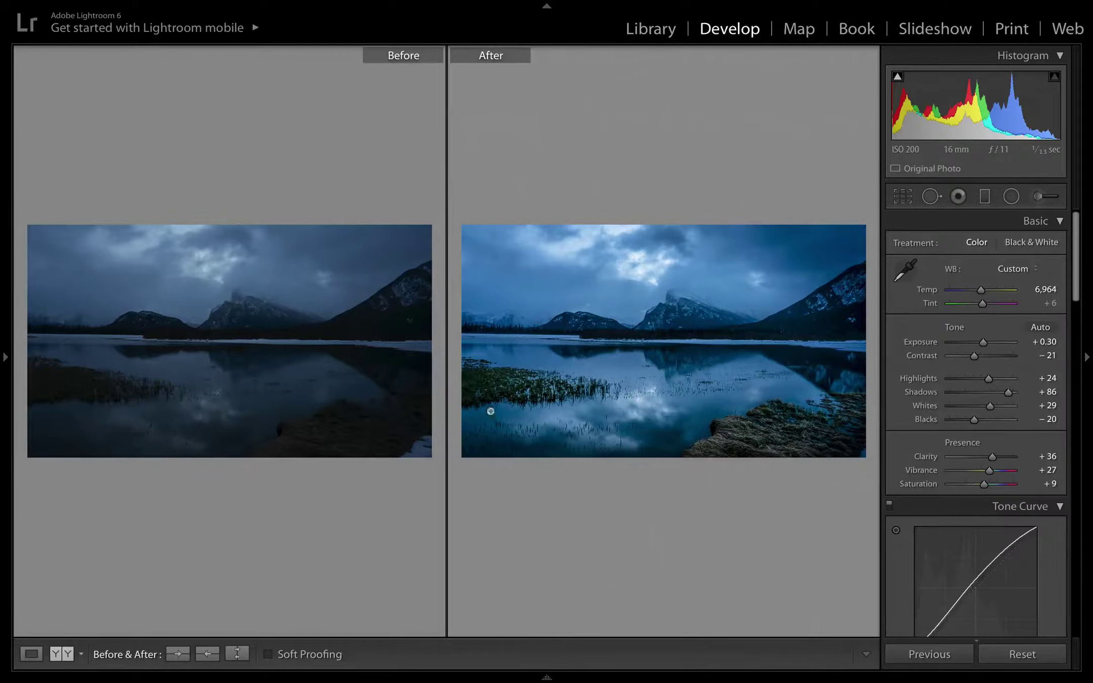